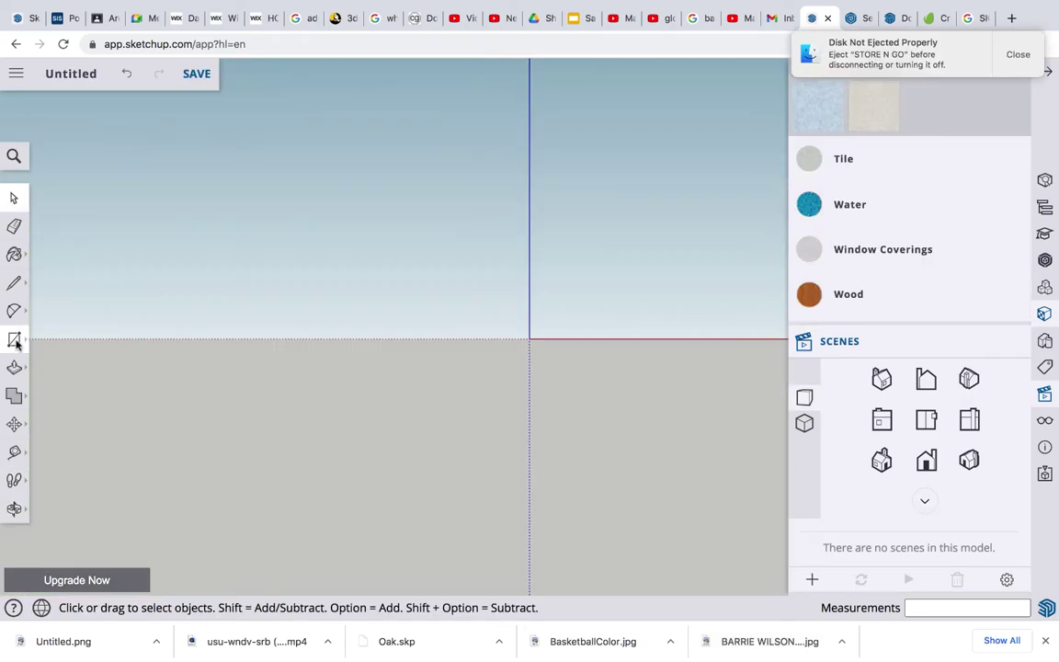
- Draw a long rectangle and push/pull it into a block about 3' 6 11/16" deep, viewed in Iso
click(14, 339)
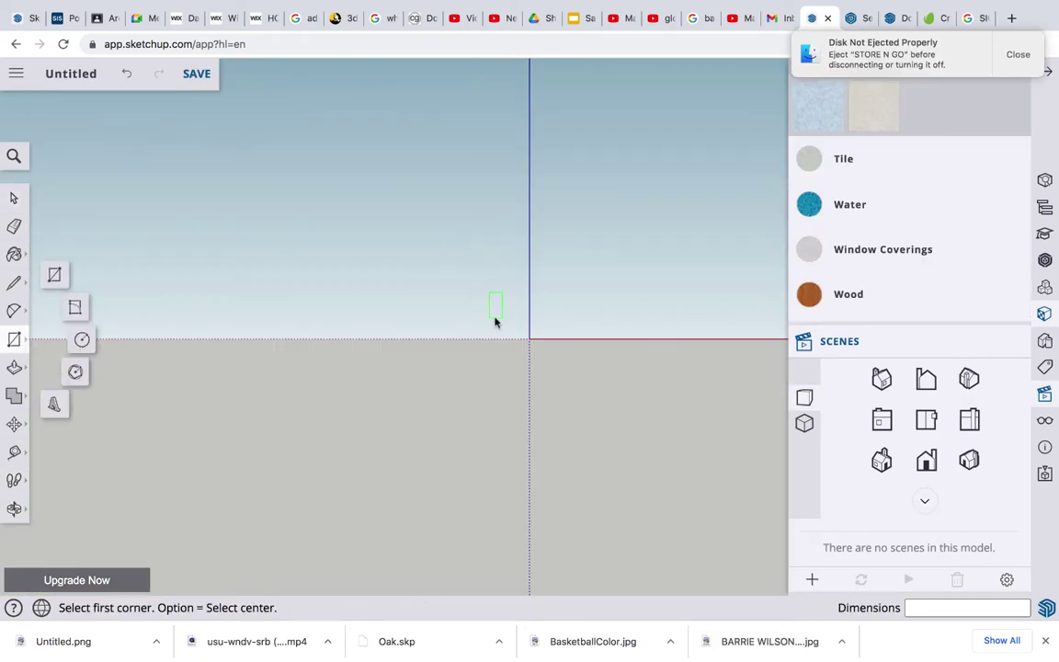
click(256, 339)
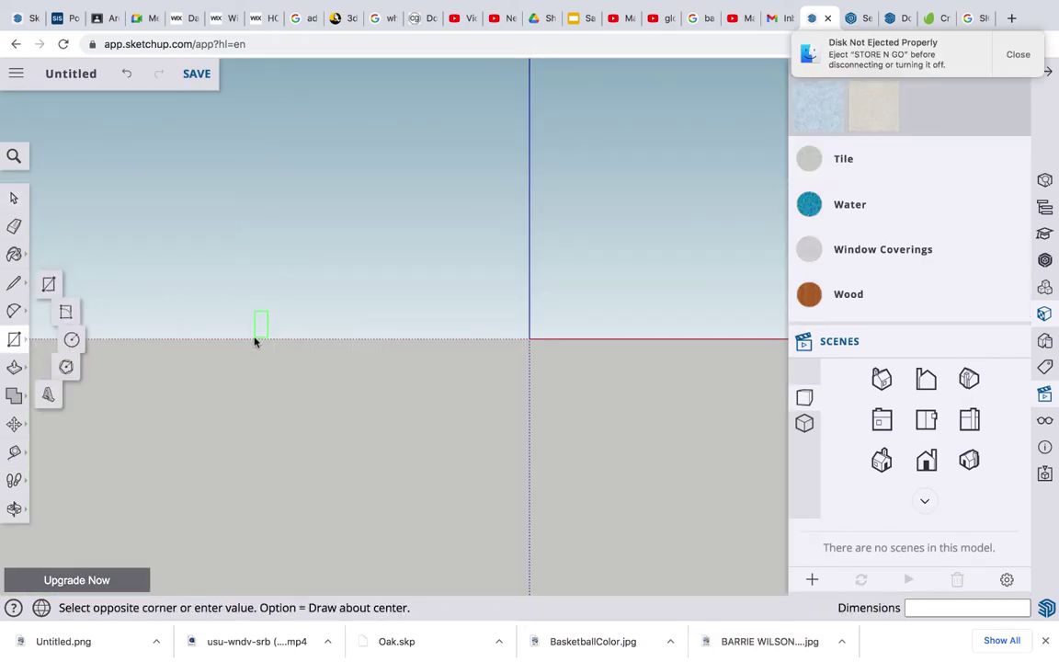
click(678, 307)
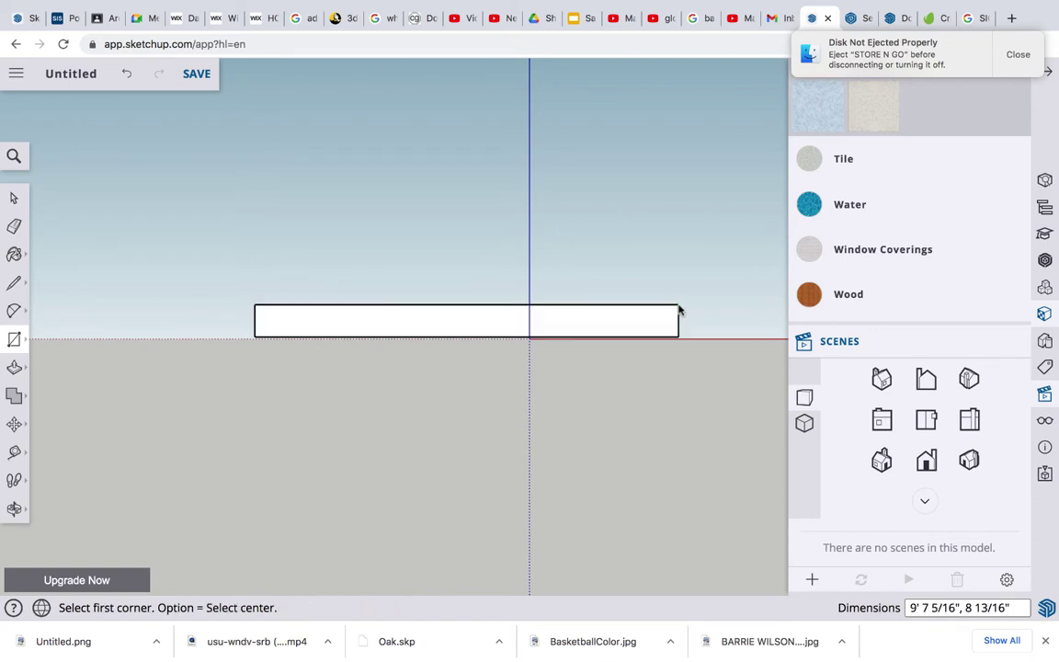
click(888, 468)
click(15, 368)
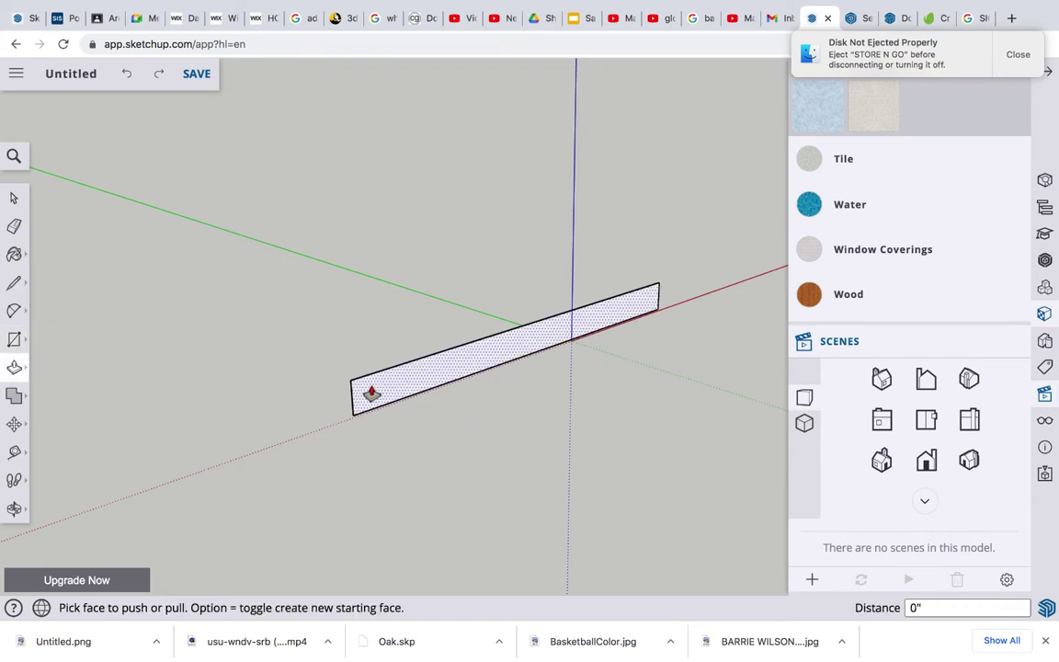
drag(372, 393, 290, 328)
- Draw two lengthwise lines along the slab's top face
key(l)
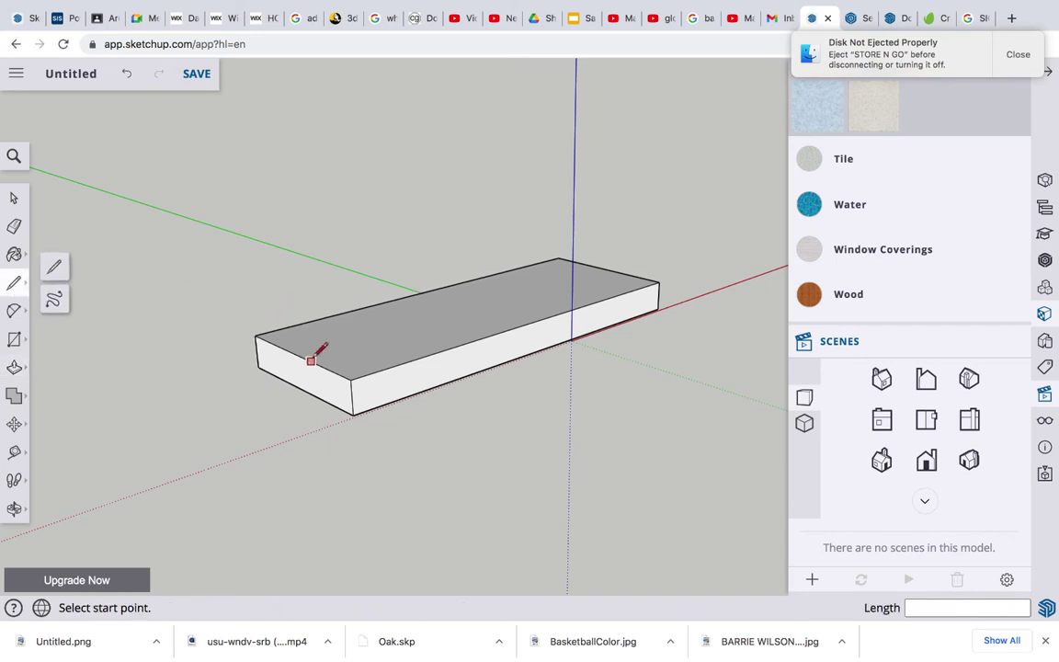
click(302, 358)
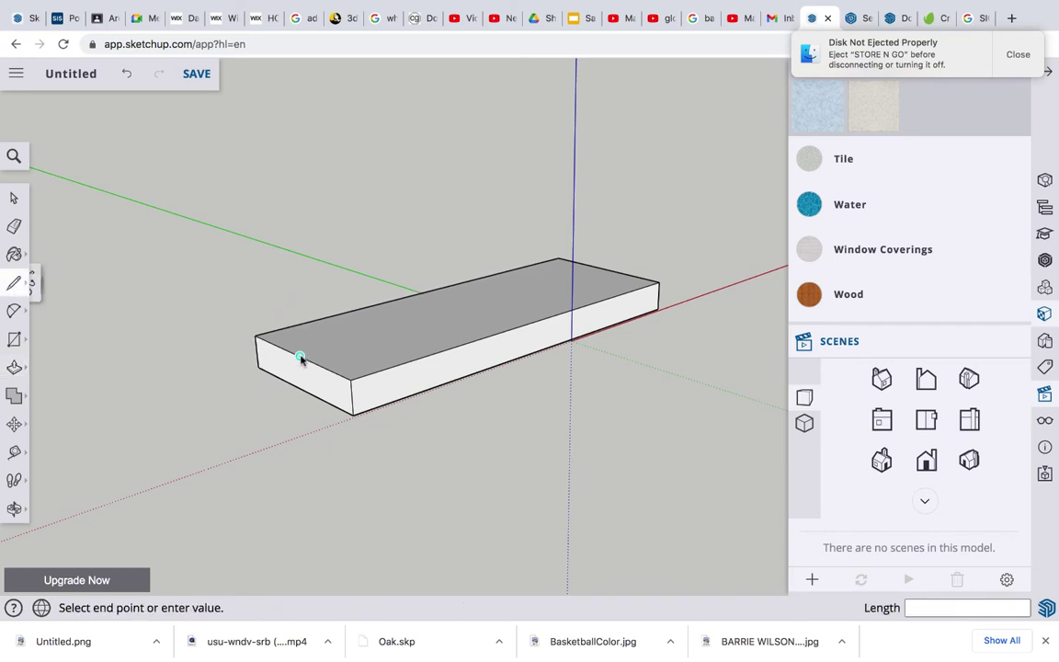
click(606, 269)
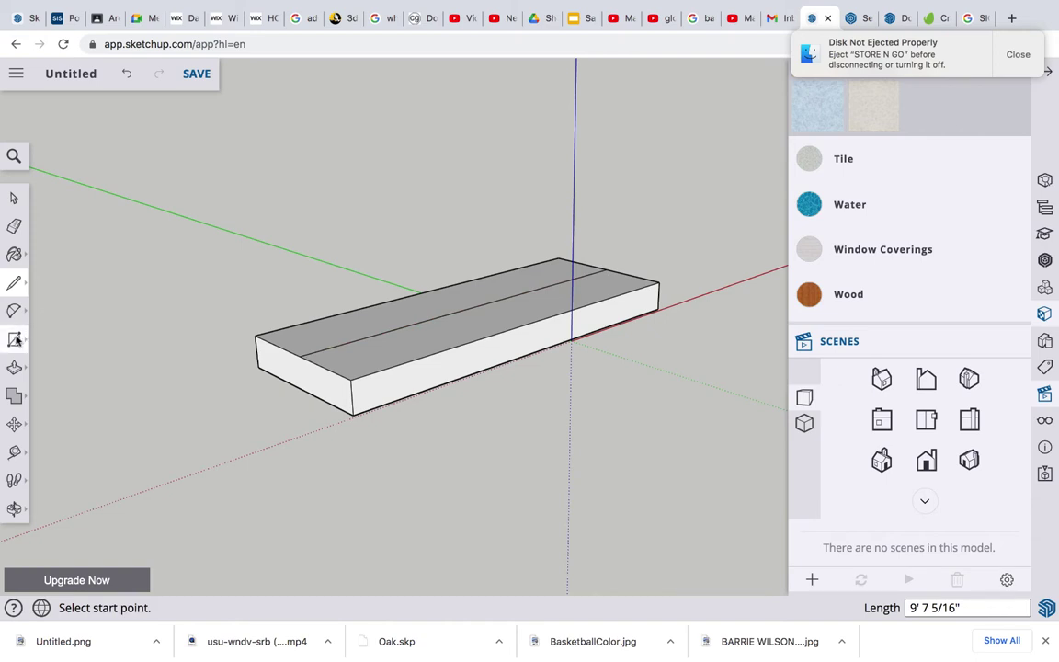
click(16, 283)
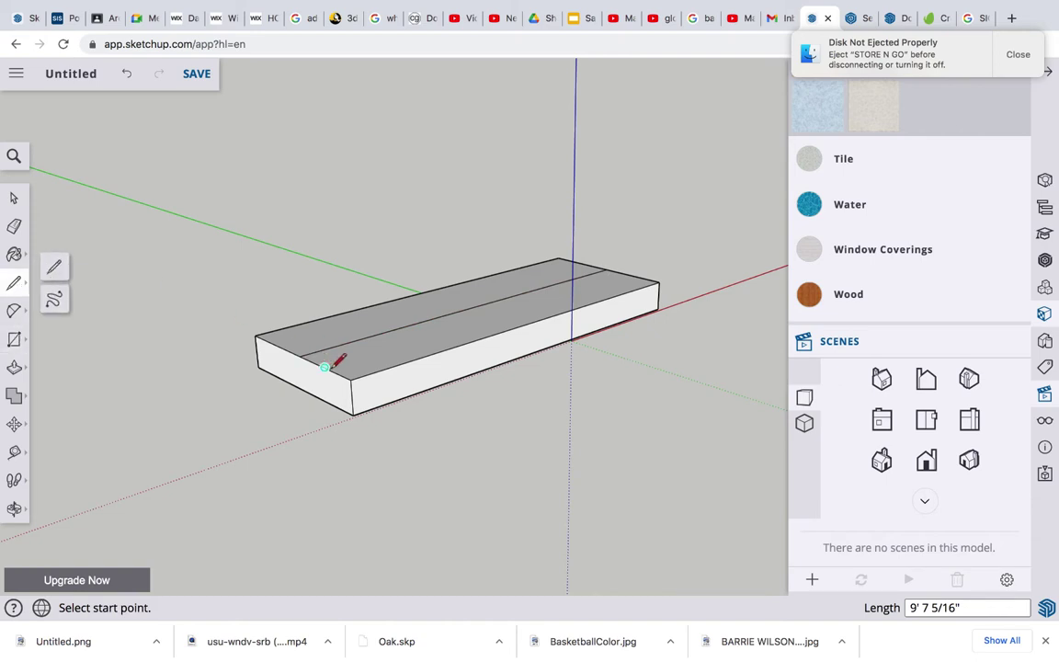
click(324, 366)
click(630, 276)
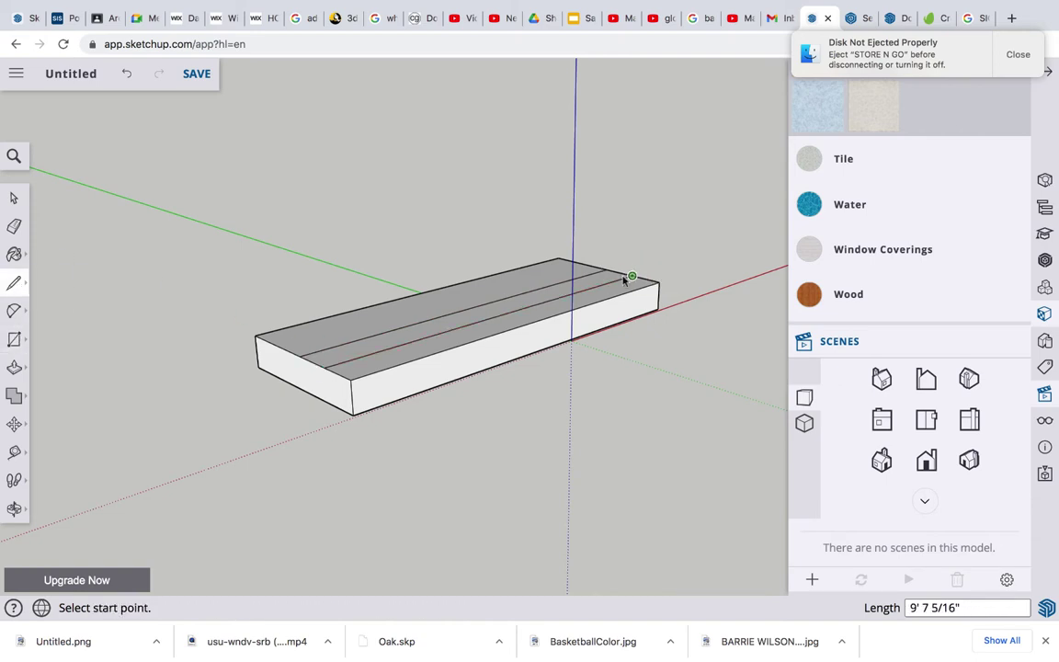
- Remove the stray diagonal line drawn across the top face
click(278, 347)
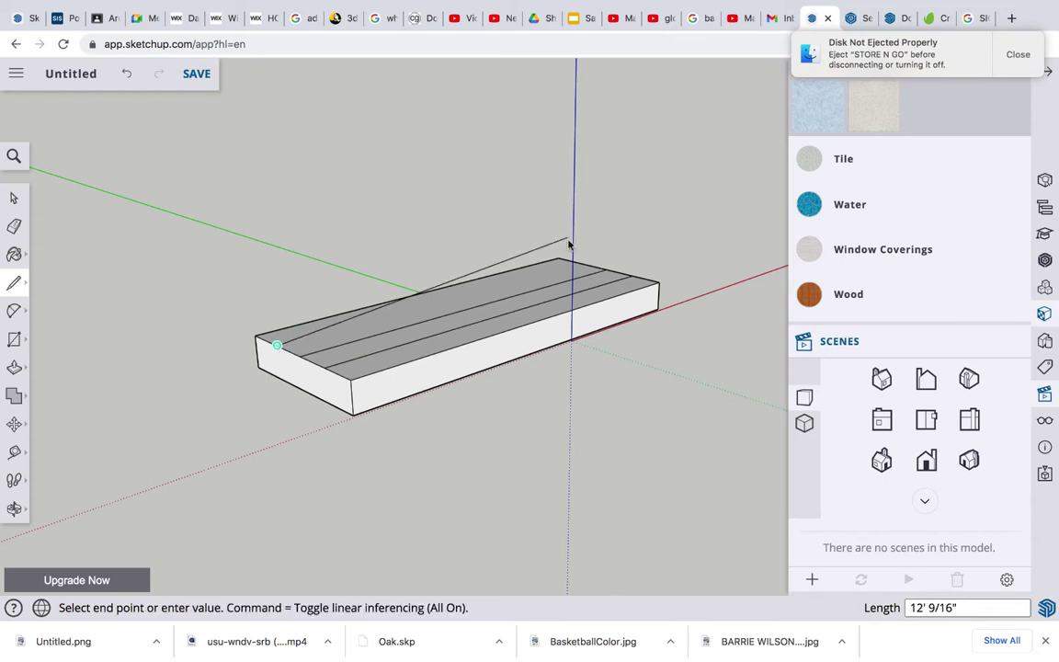
click(582, 264)
key(e)
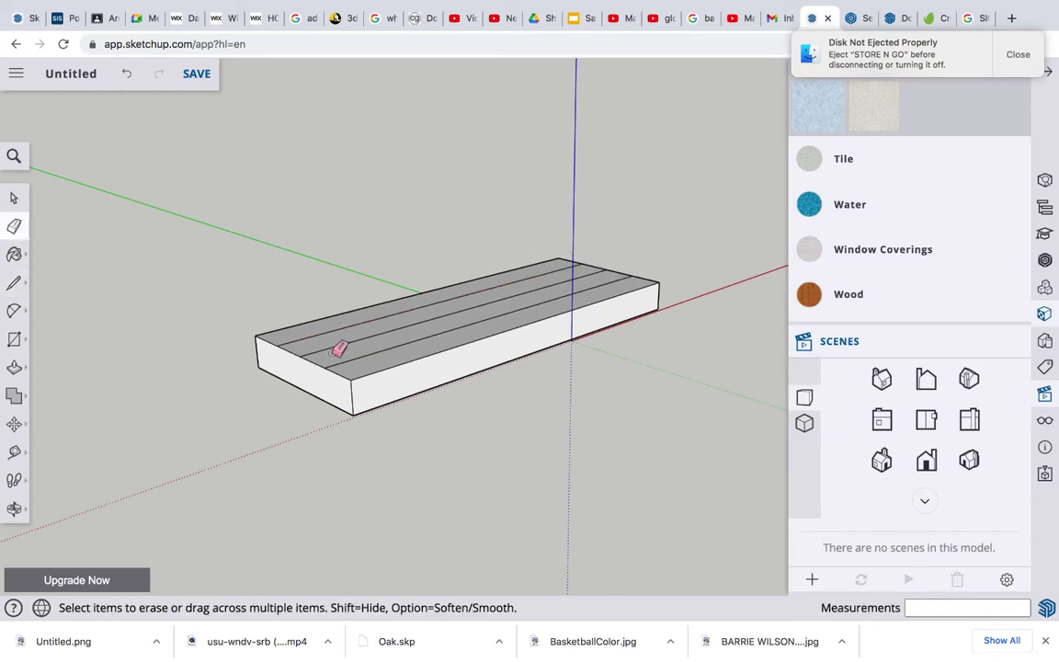
click(346, 347)
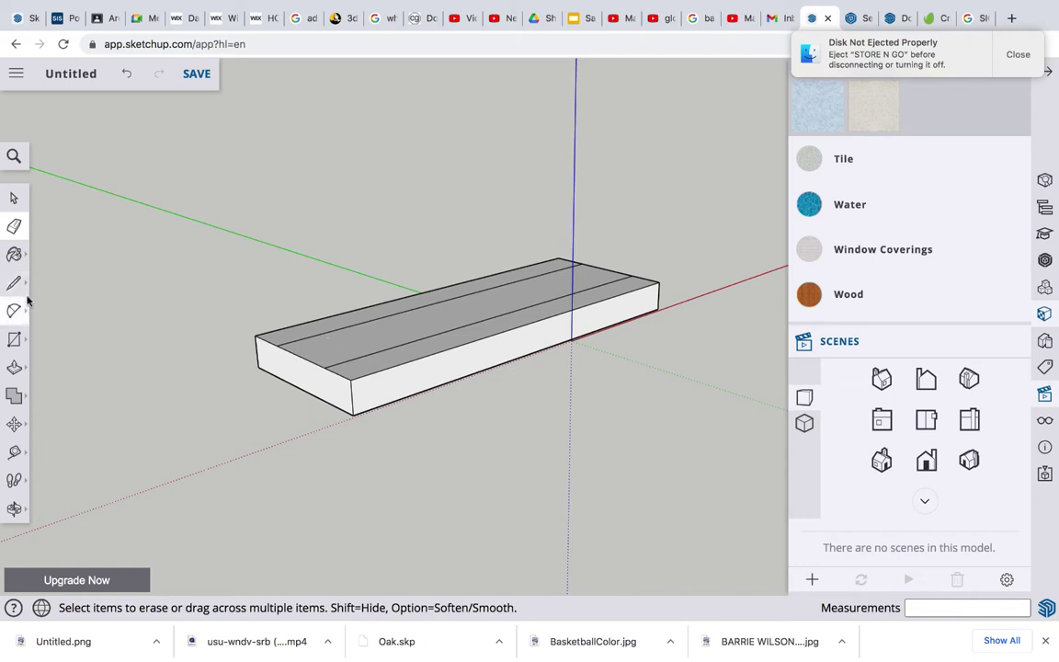
- Raise the middle strip into a tall block and draw a line across the base's left end
click(14, 367)
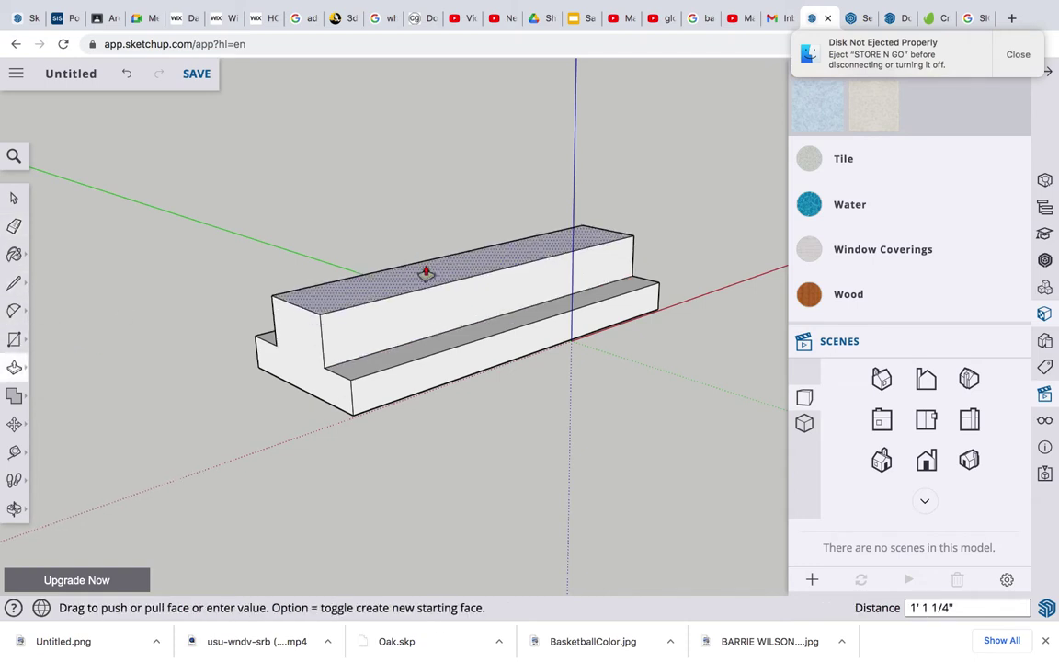
click(431, 246)
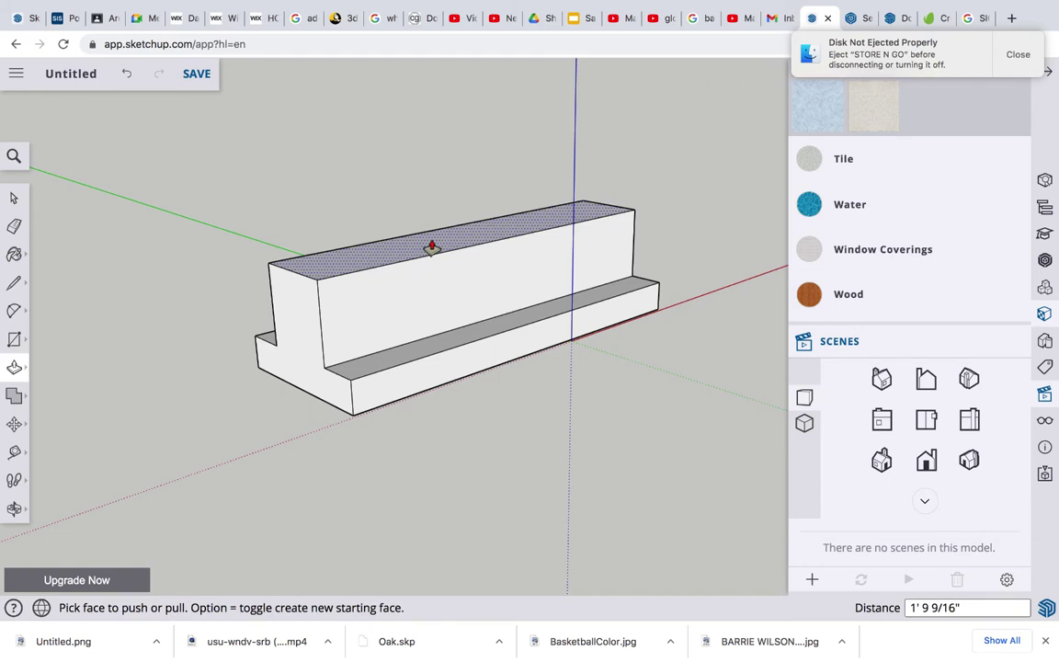
click(13, 283)
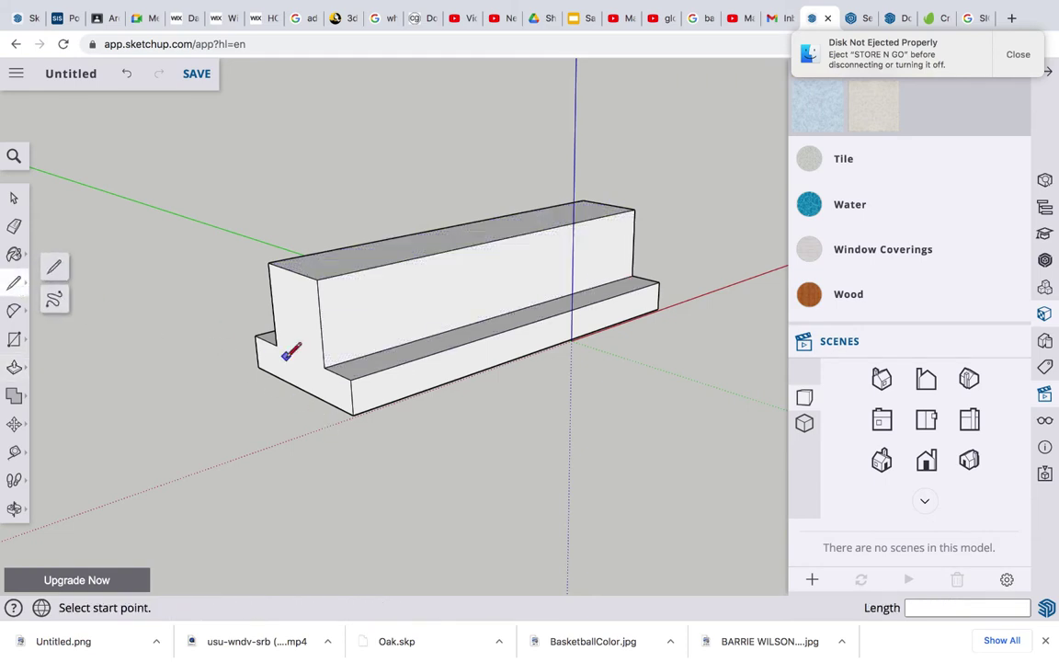
click(277, 345)
click(325, 369)
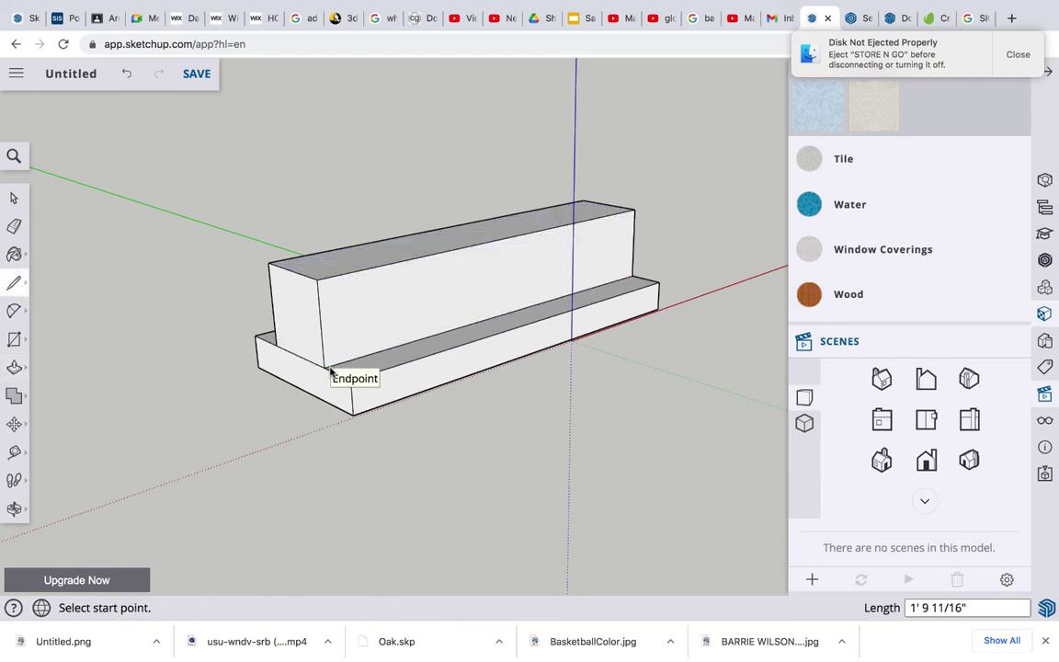
- Split the base's right end with a line and extend that end face outward
click(14, 508)
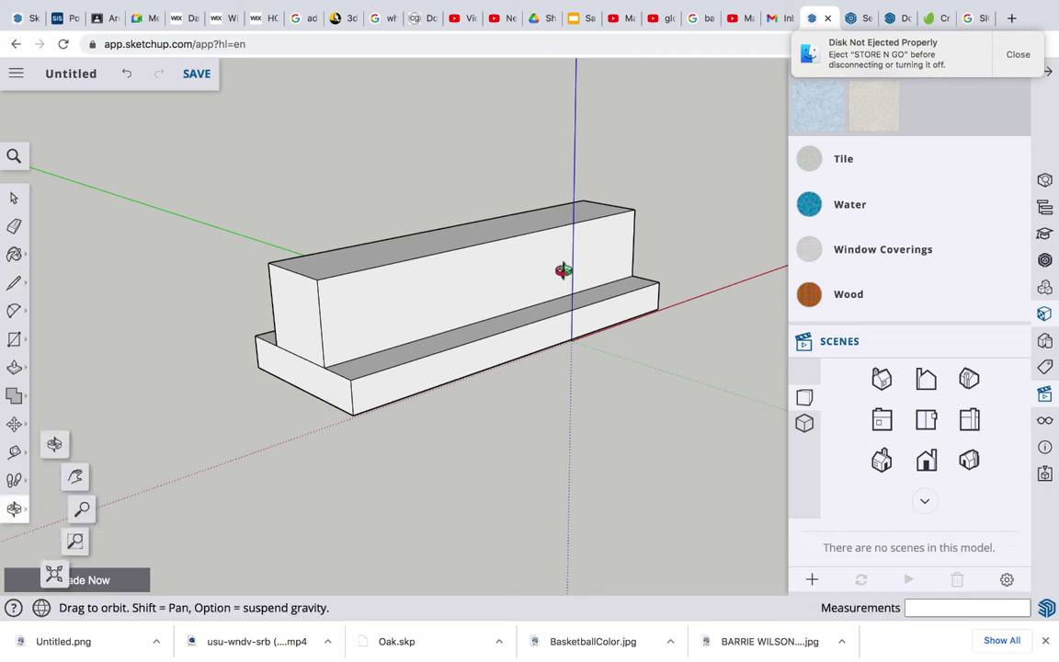
mouse_move(563, 272)
mouse_down()
mouse_move(205, 323)
mouse_move(428, 292)
mouse_move(411, 276)
mouse_up()
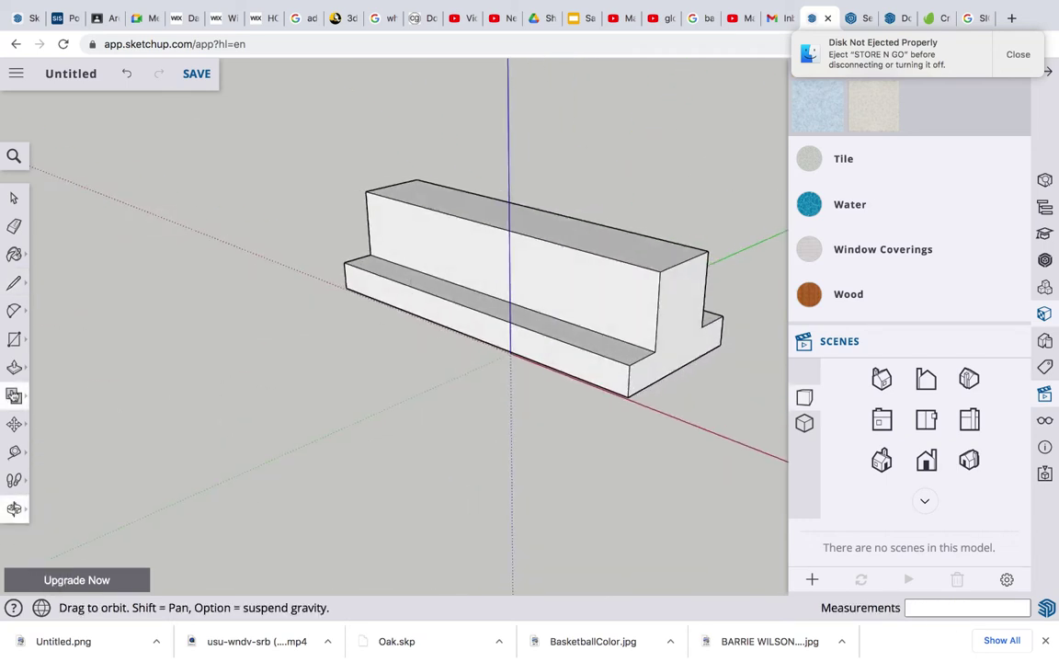
click(18, 285)
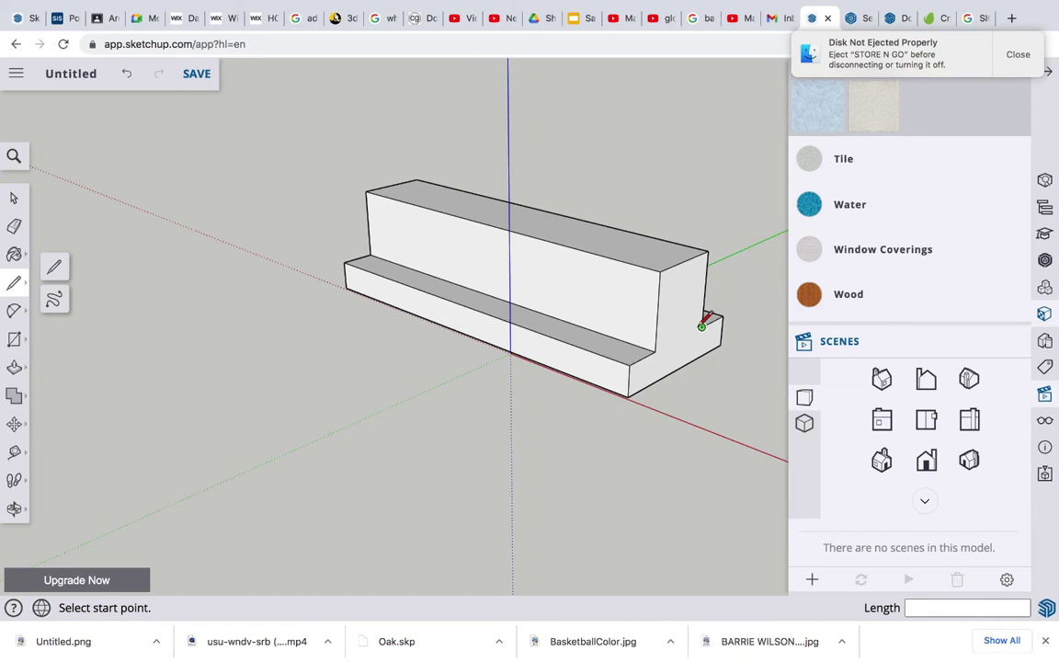
click(701, 326)
click(663, 345)
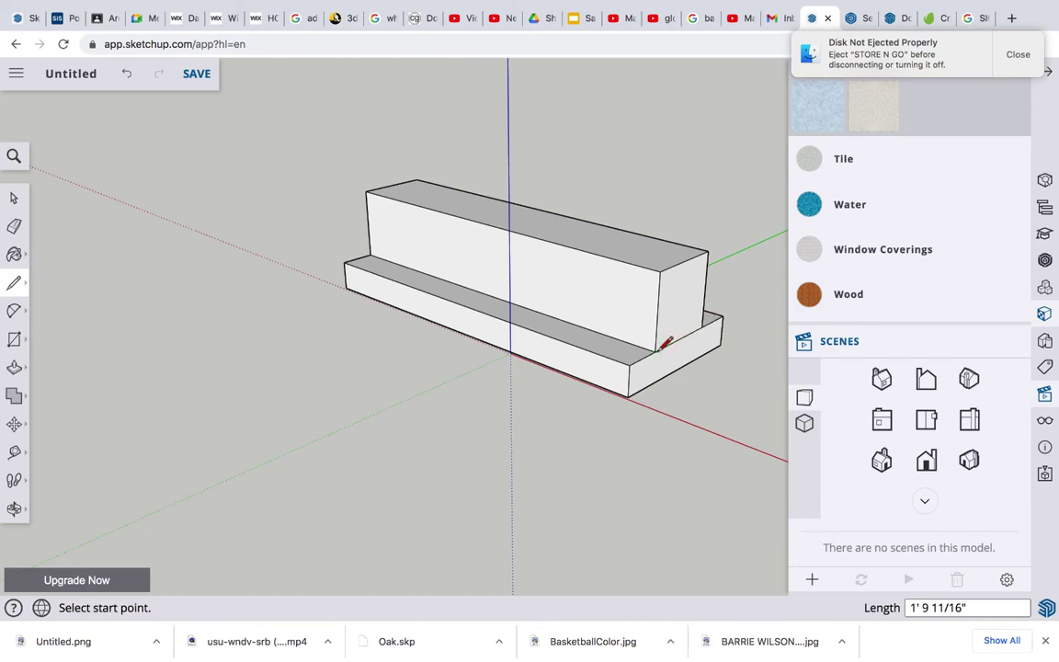
click(15, 368)
click(684, 356)
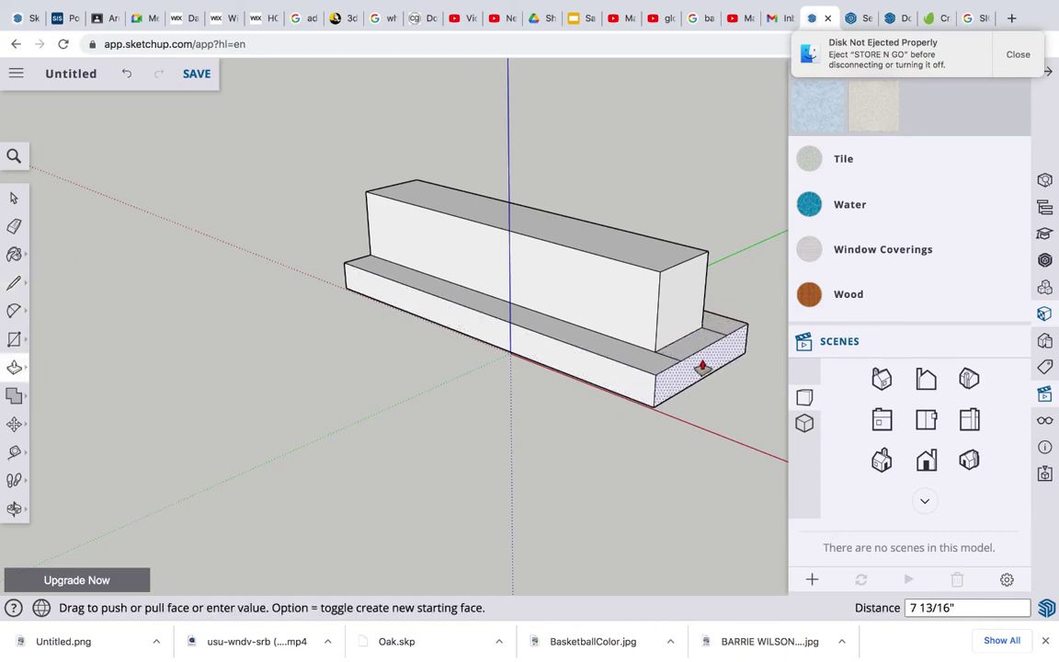
click(703, 366)
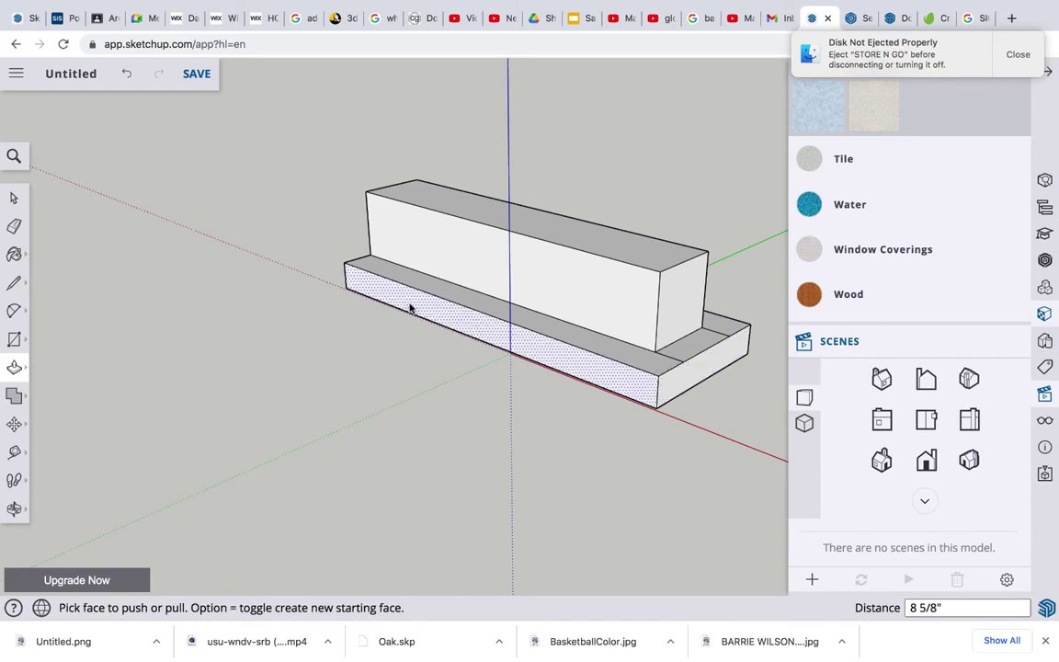
- Extend the base's left end face outward beyond the block
key(o)
drag(409, 308, 685, 342)
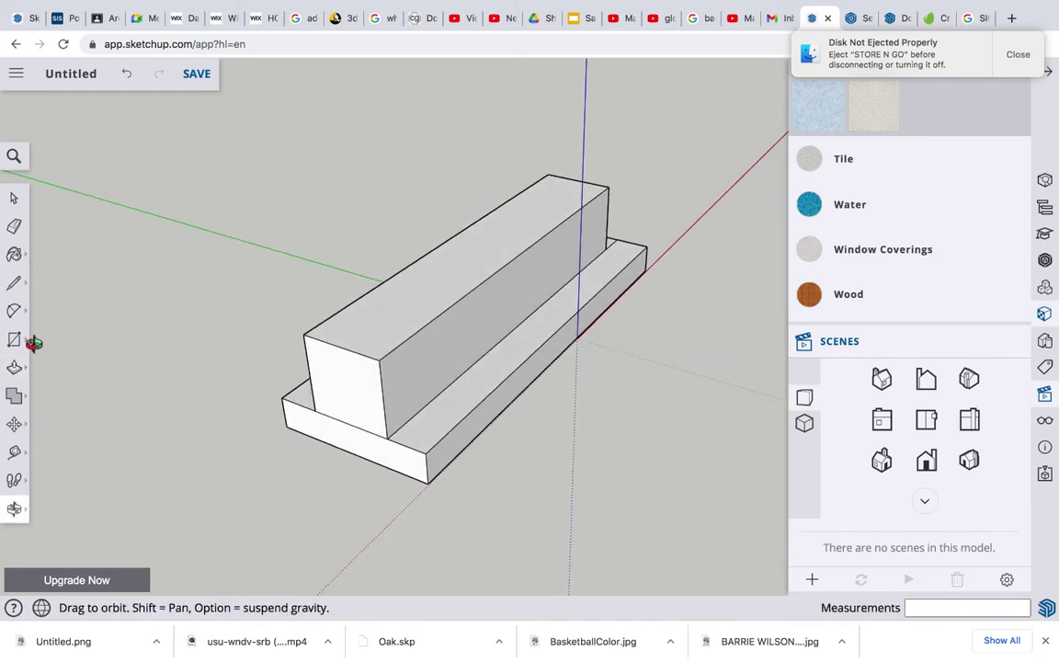
click(16, 369)
click(319, 426)
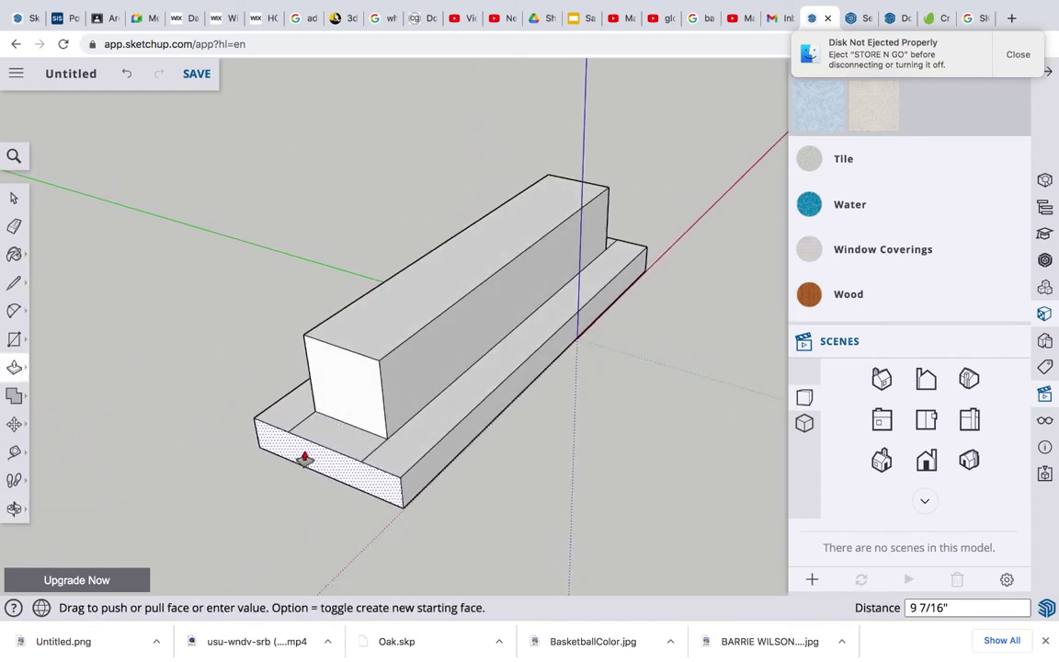
click(307, 458)
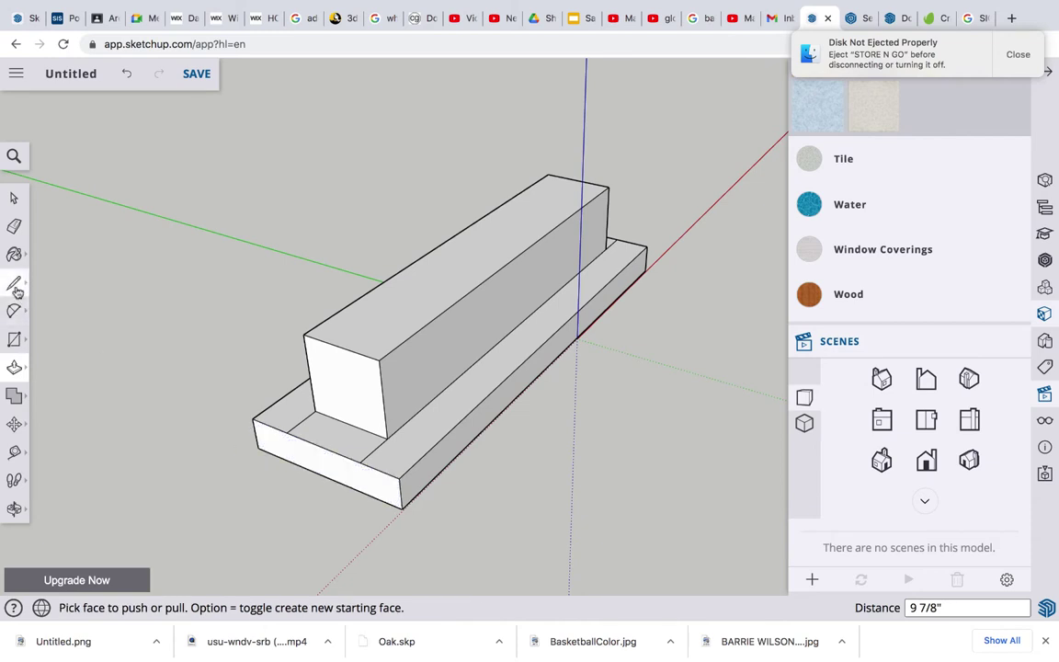
- Draw three lengthwise lines across the tall block's top, from edge midpoints and a corner
click(14, 228)
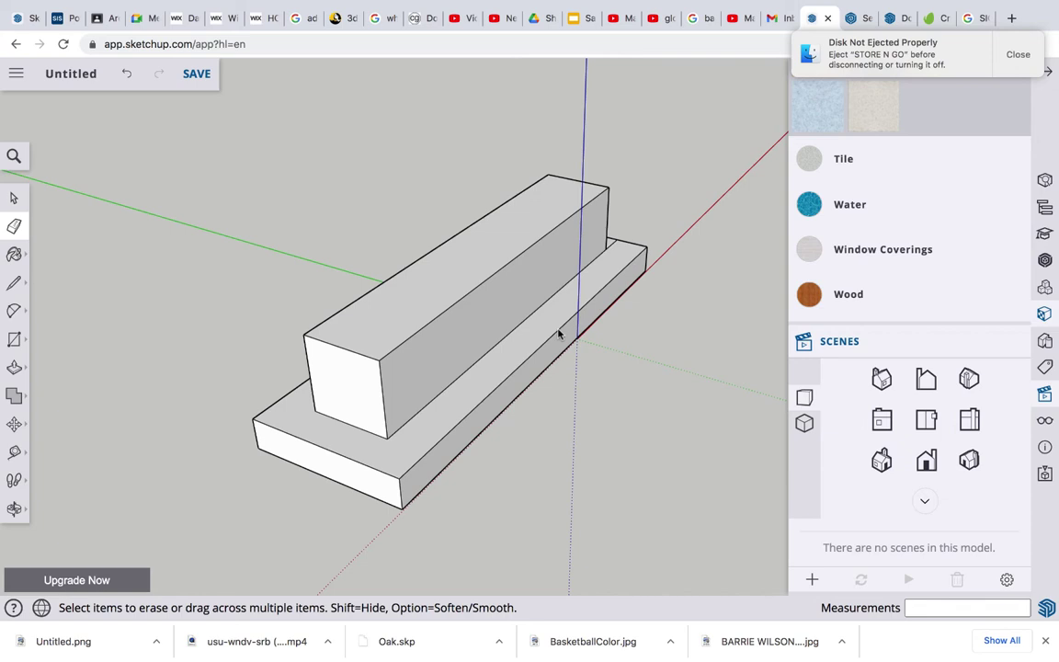
middle_drag(8, 544, 676, 360)
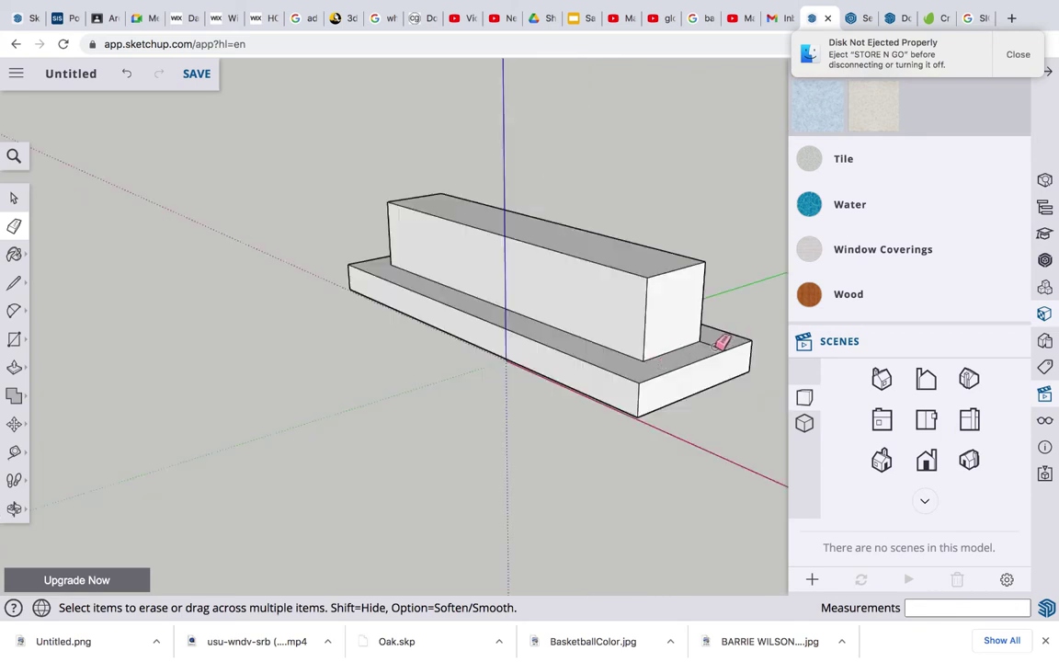
click(14, 284)
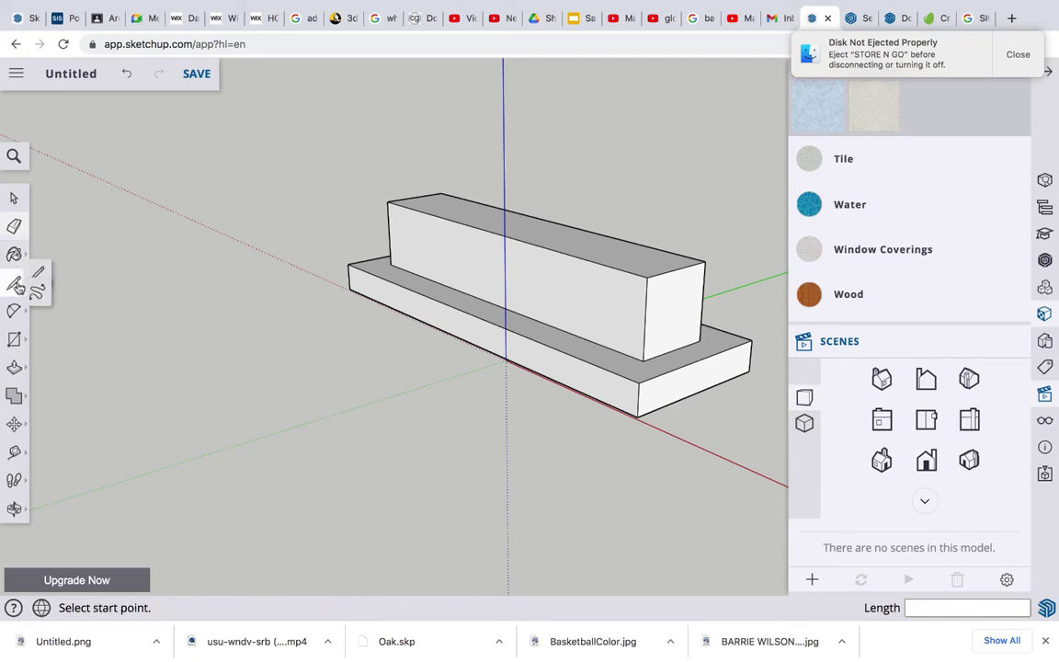
click(415, 197)
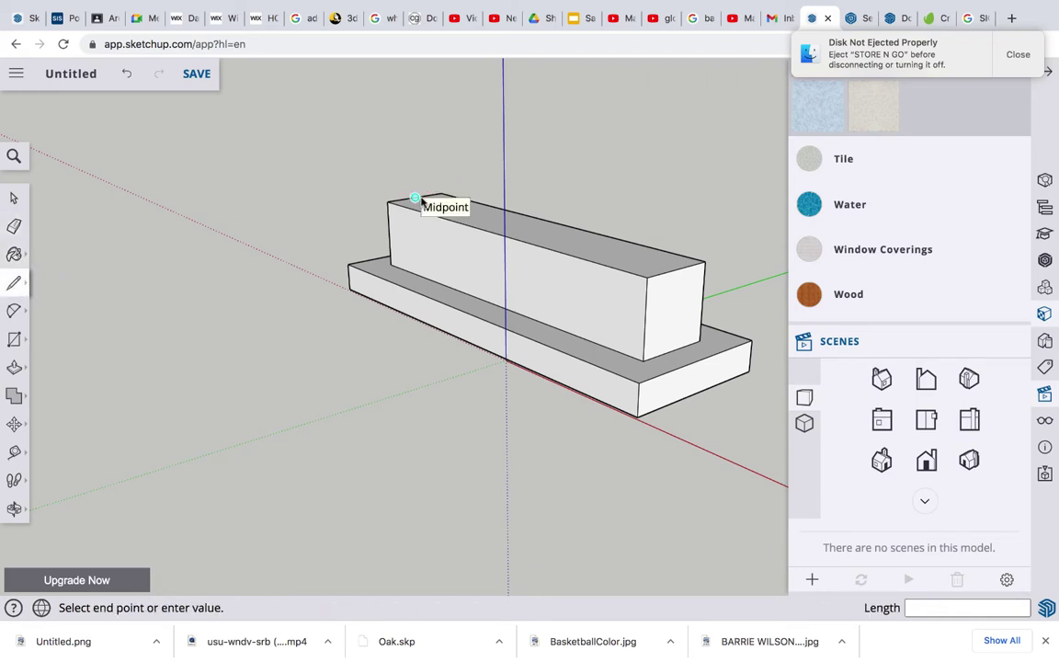
click(675, 270)
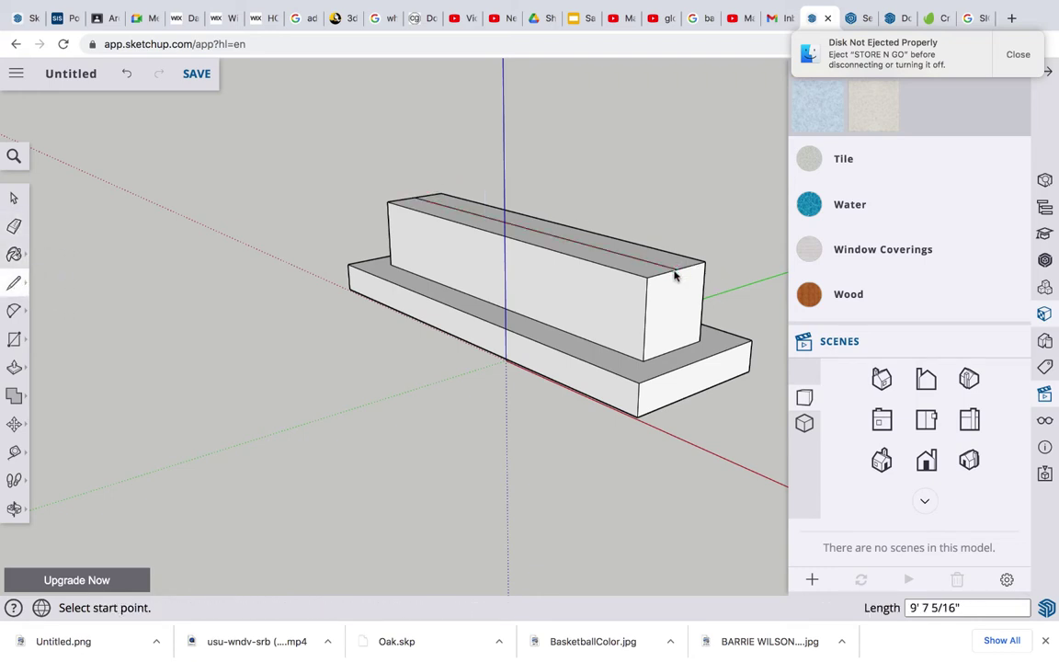
click(441, 195)
click(690, 266)
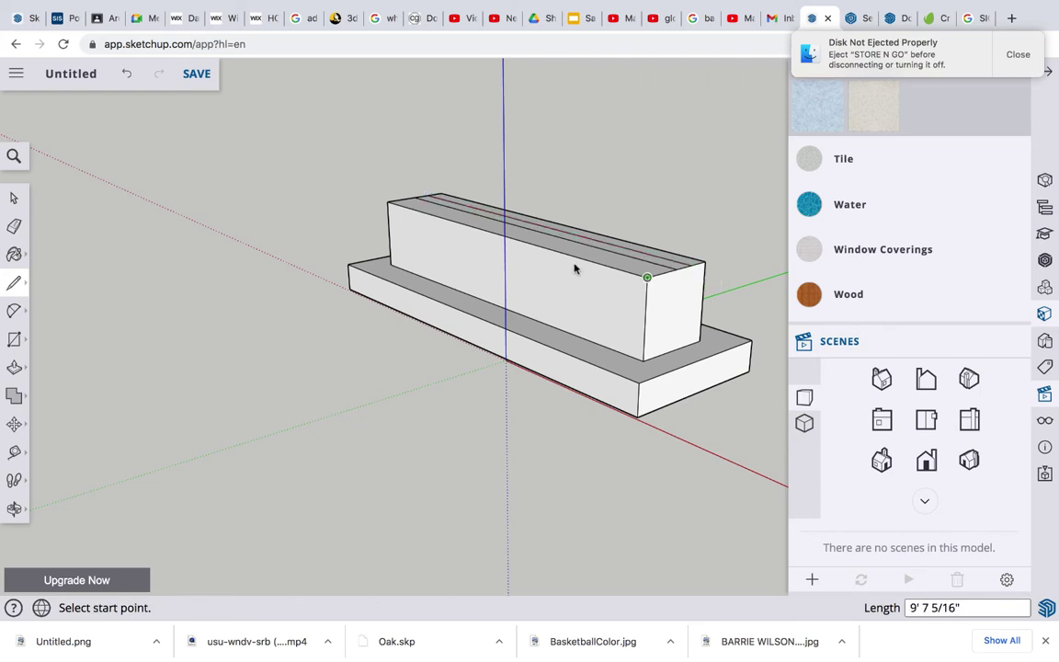
click(402, 201)
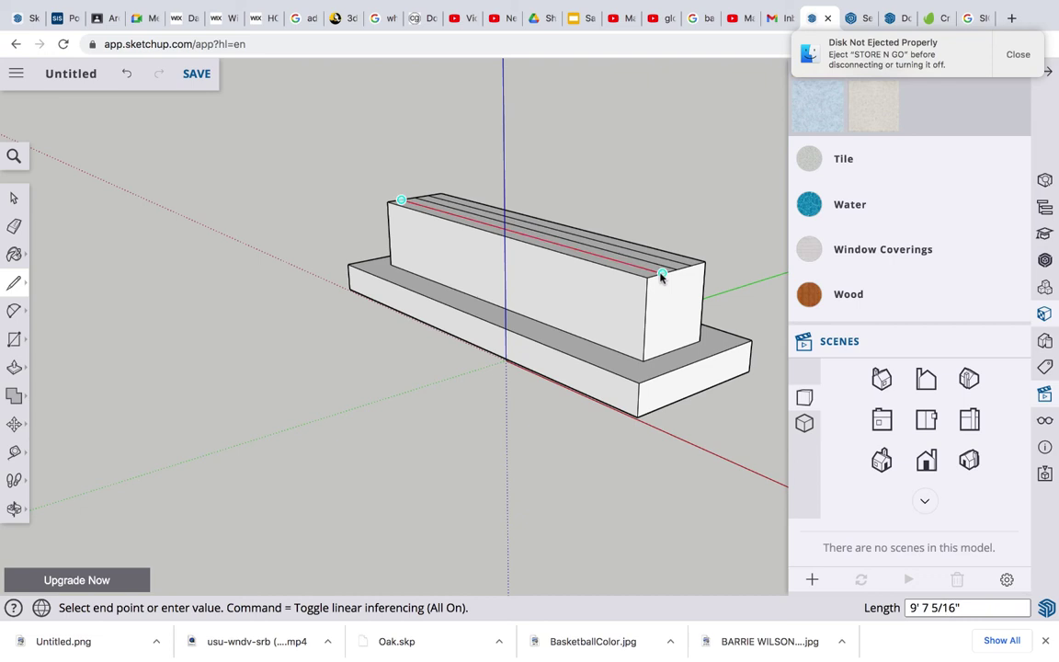
click(647, 277)
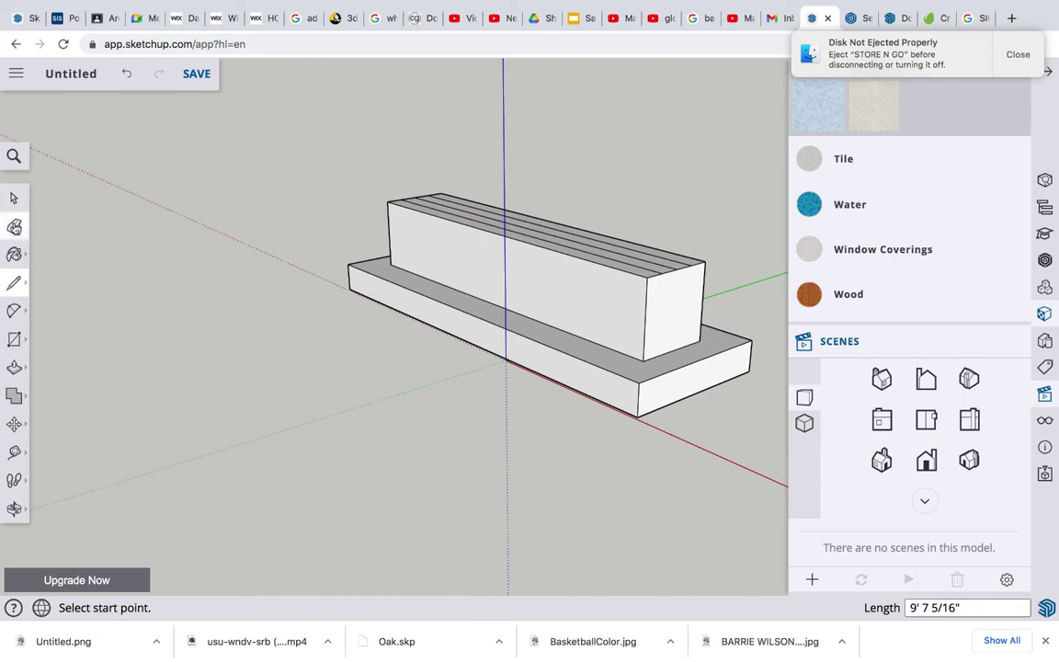
click(14, 226)
- Erase the stray top line and place guides 6" in from the block's top edges
click(584, 243)
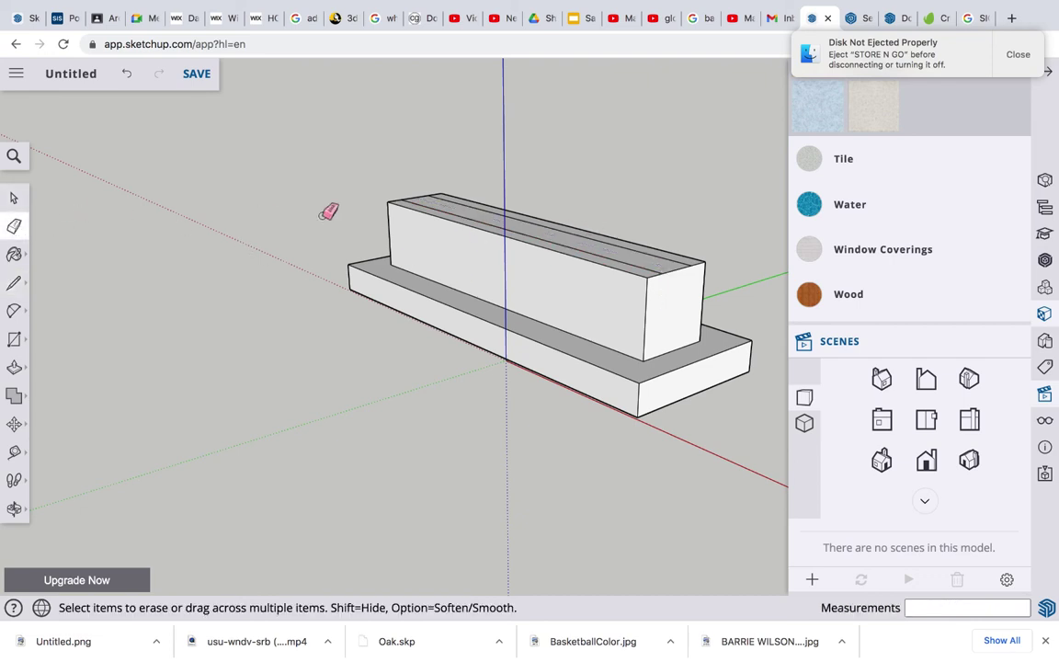
click(14, 451)
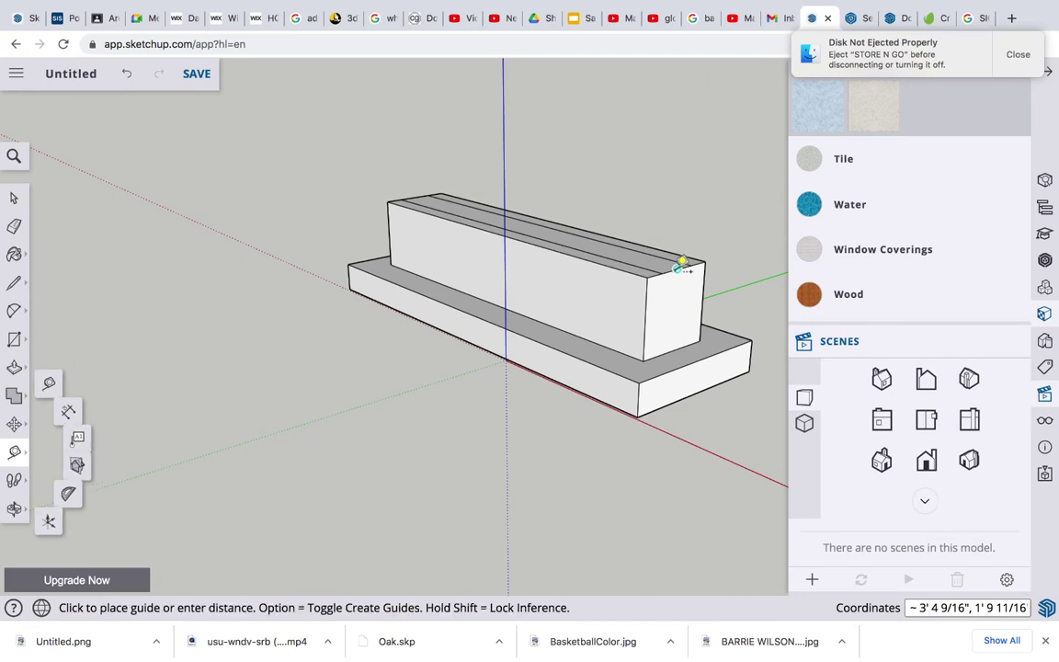
click(653, 251)
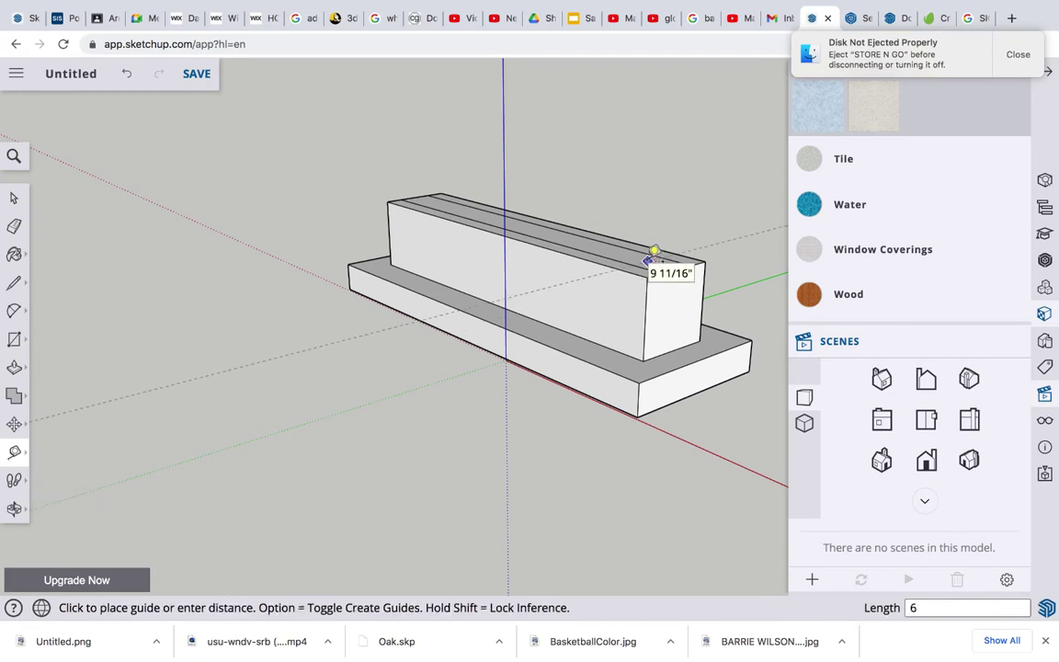
text(6)
key(Return)
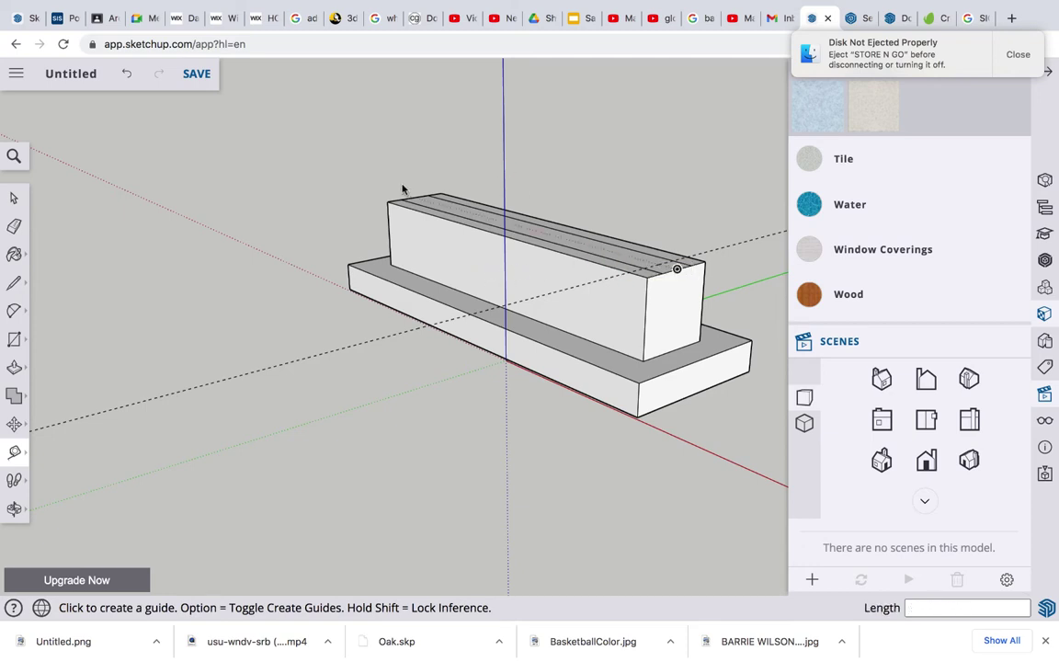
click(414, 198)
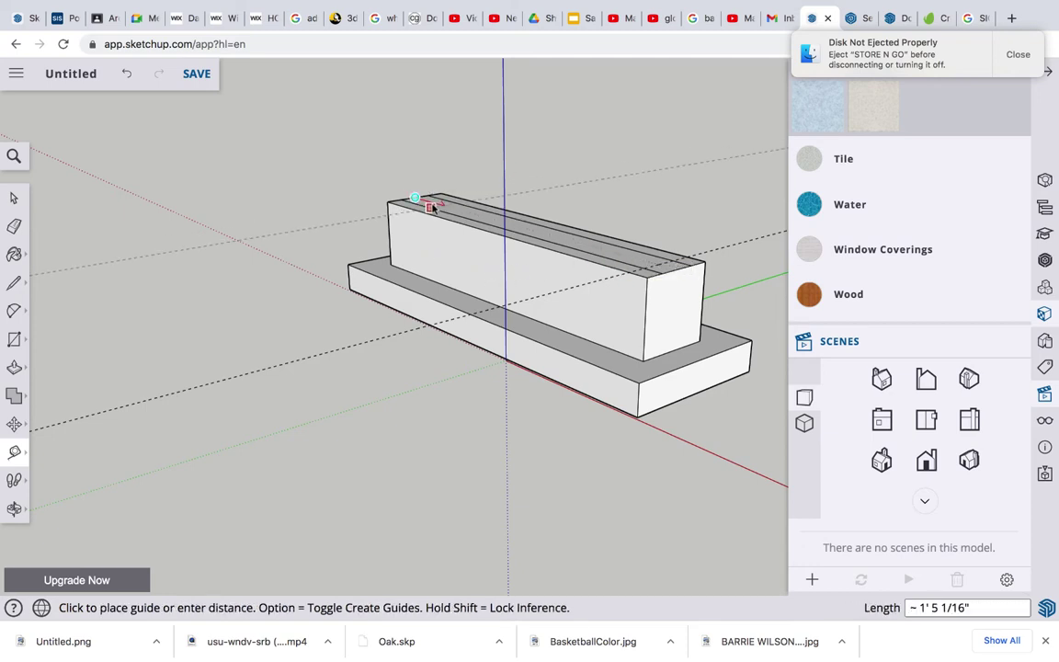
click(434, 208)
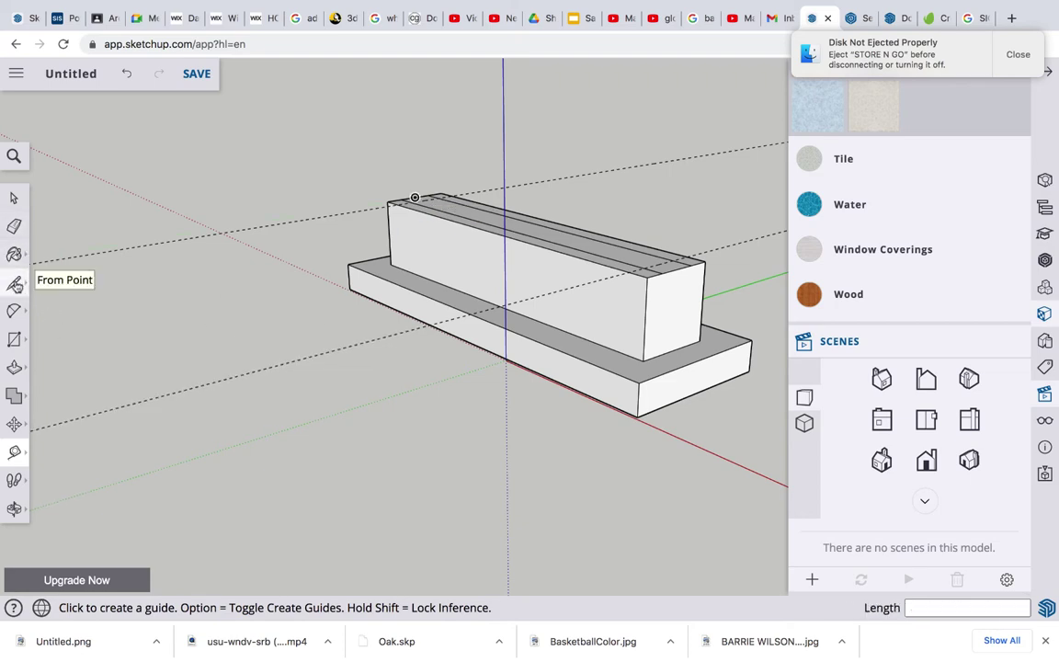
- Draw lines along the guides to close off a narrow strip on the block top
click(14, 283)
click(414, 202)
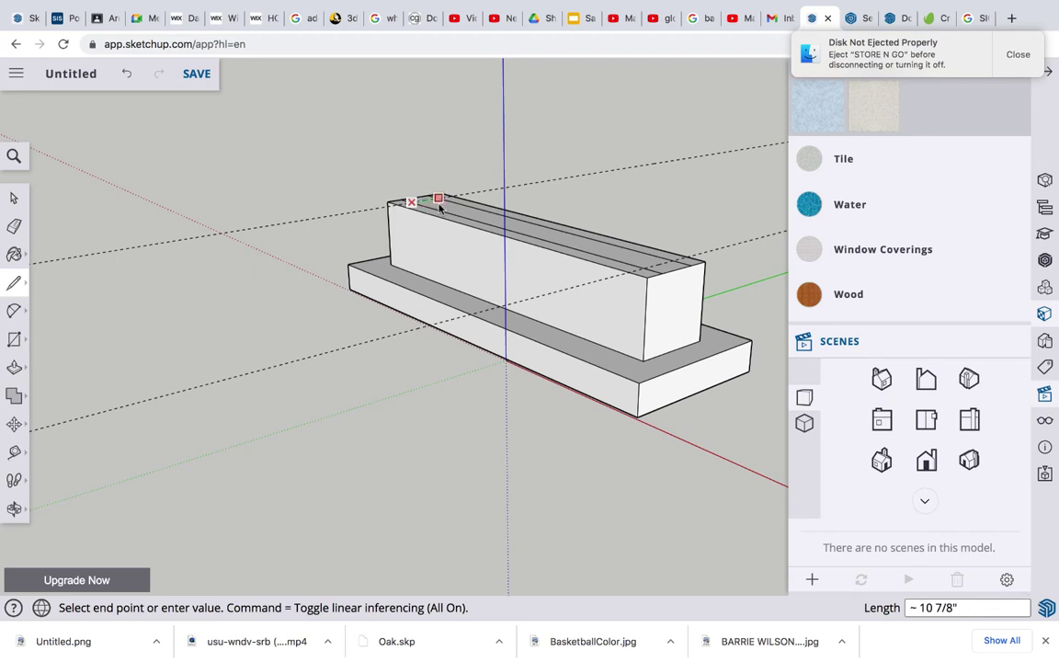
click(438, 201)
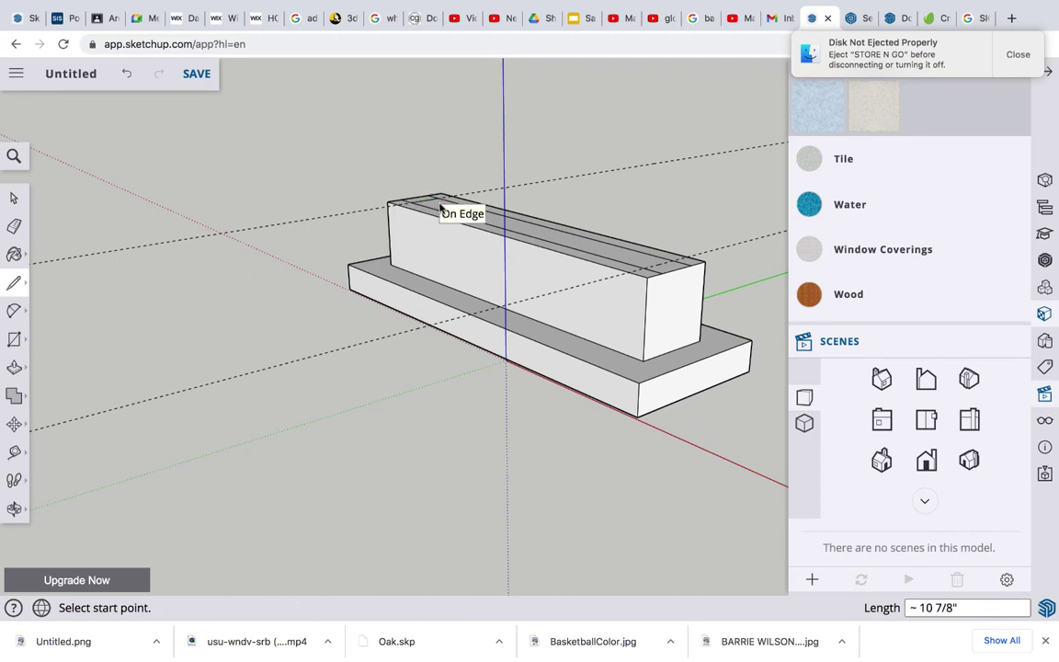
click(646, 270)
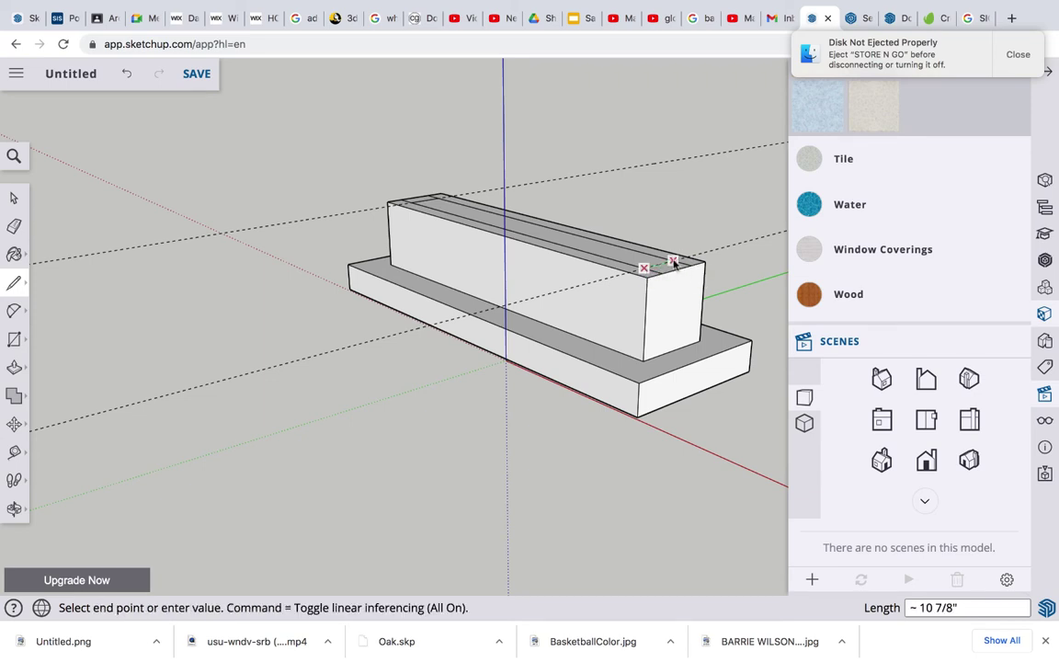
click(668, 264)
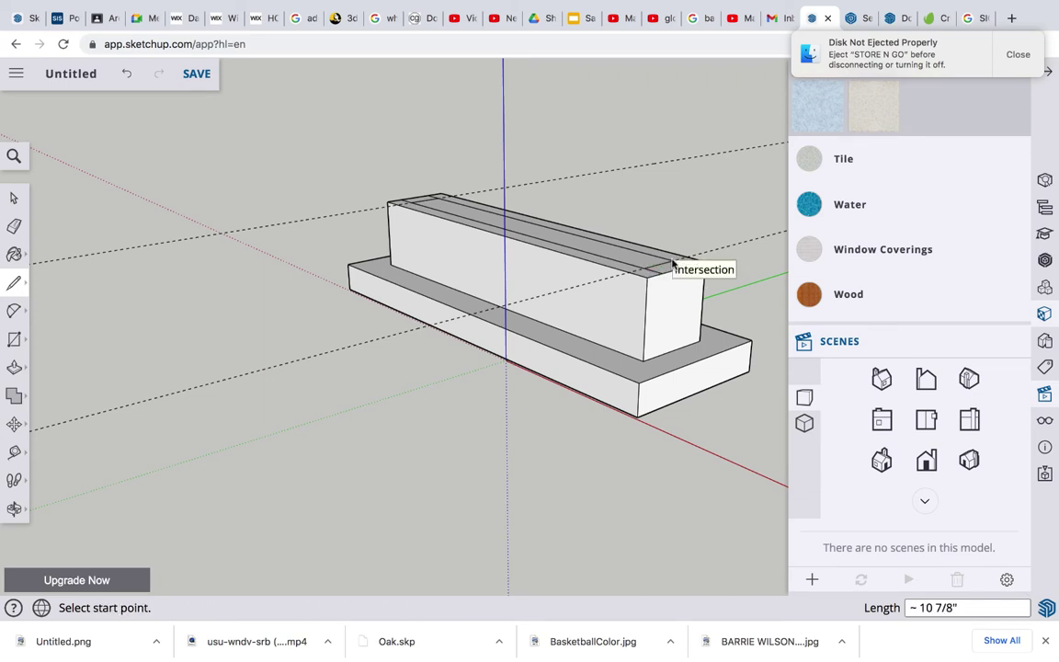
- Pull the narrow strip up into a tall, thin panel and orbit to the front
click(14, 367)
drag(461, 217, 483, 103)
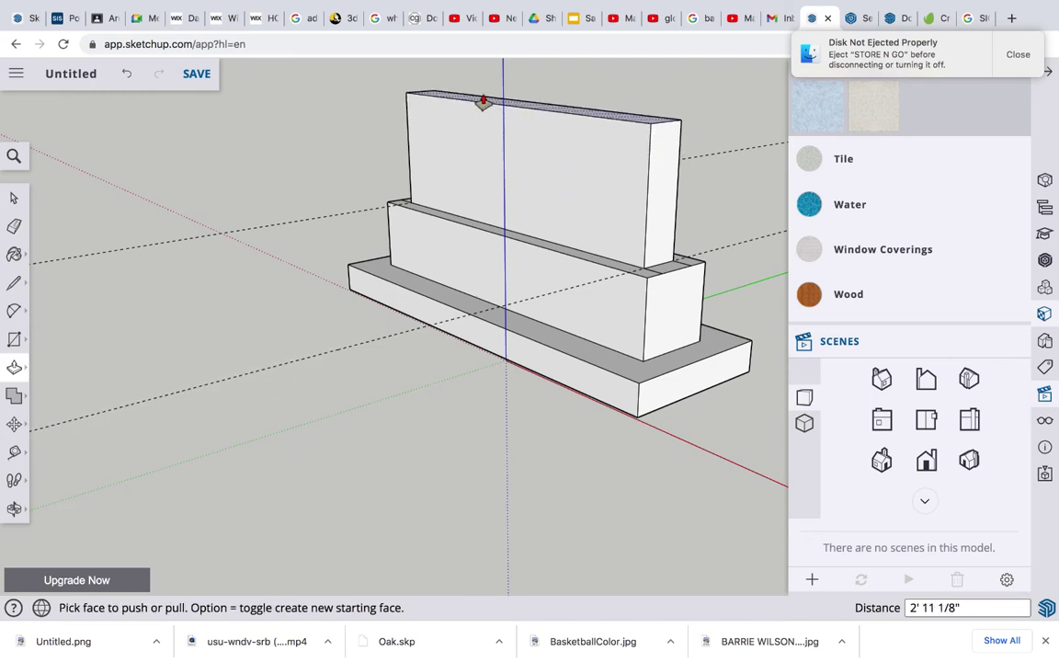
middle_drag(482, 103, 524, 221)
- Round the panel's top-right corner with an arc and push away the sliver
key(a)
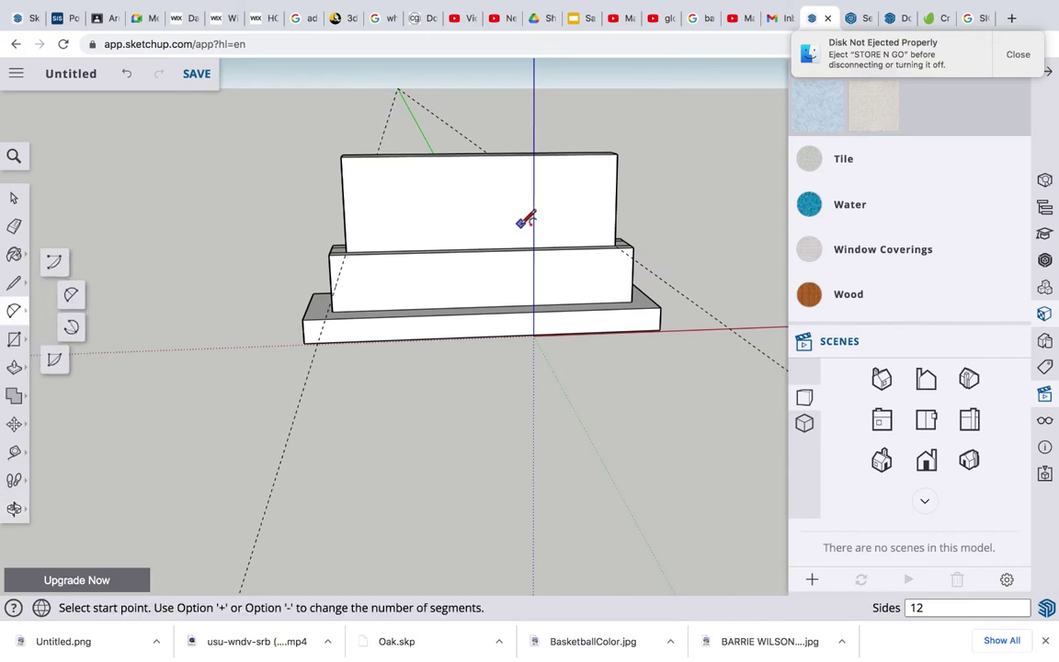
click(559, 154)
click(616, 201)
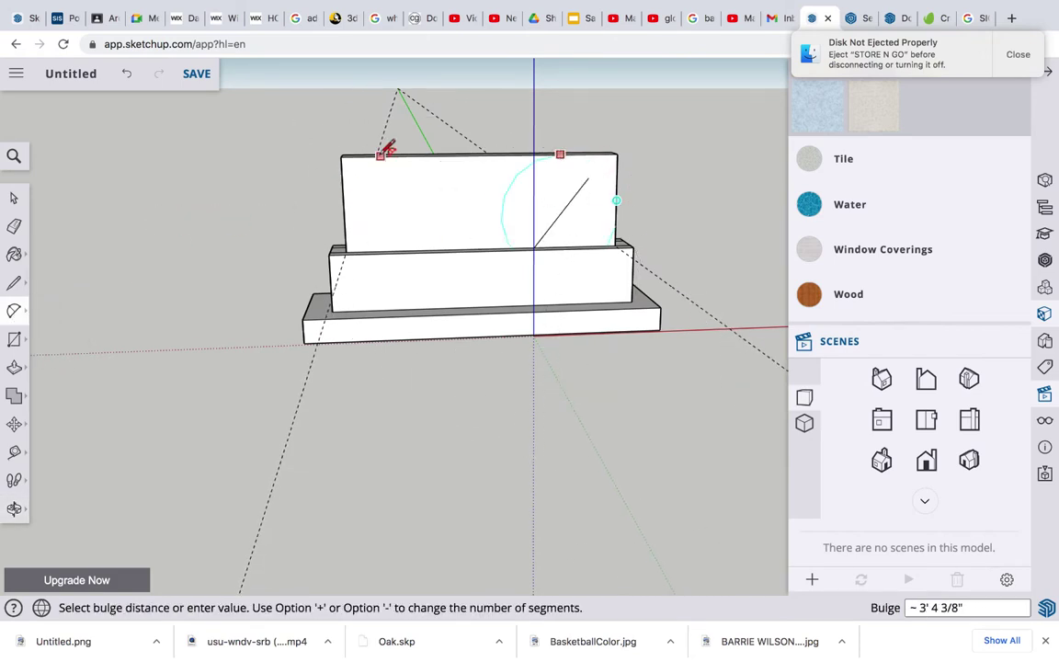
click(591, 161)
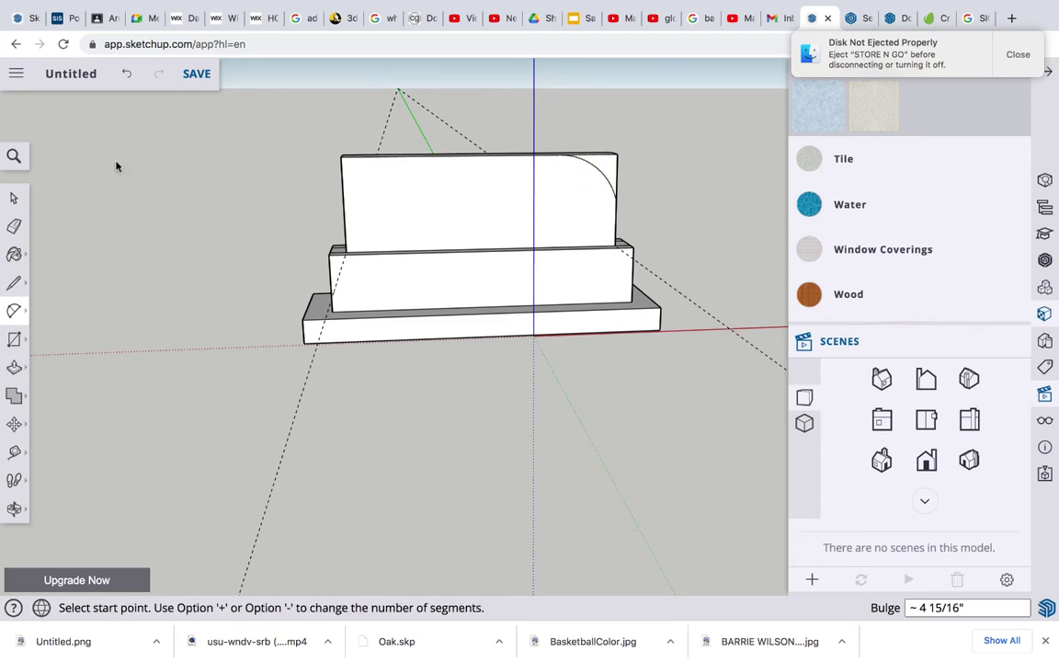
click(14, 366)
click(608, 168)
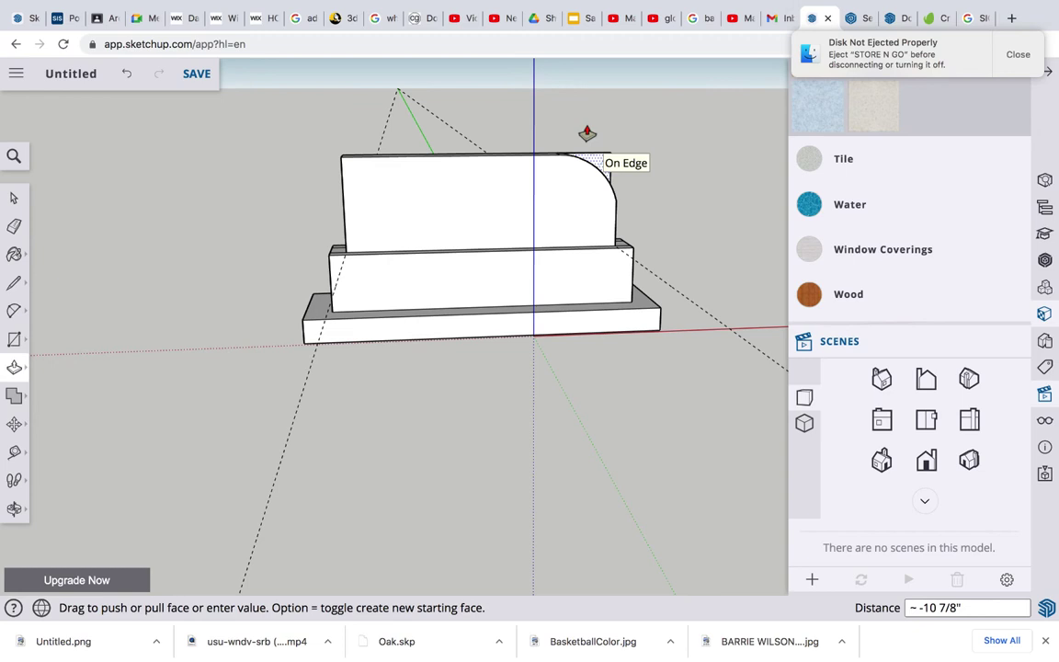
click(587, 134)
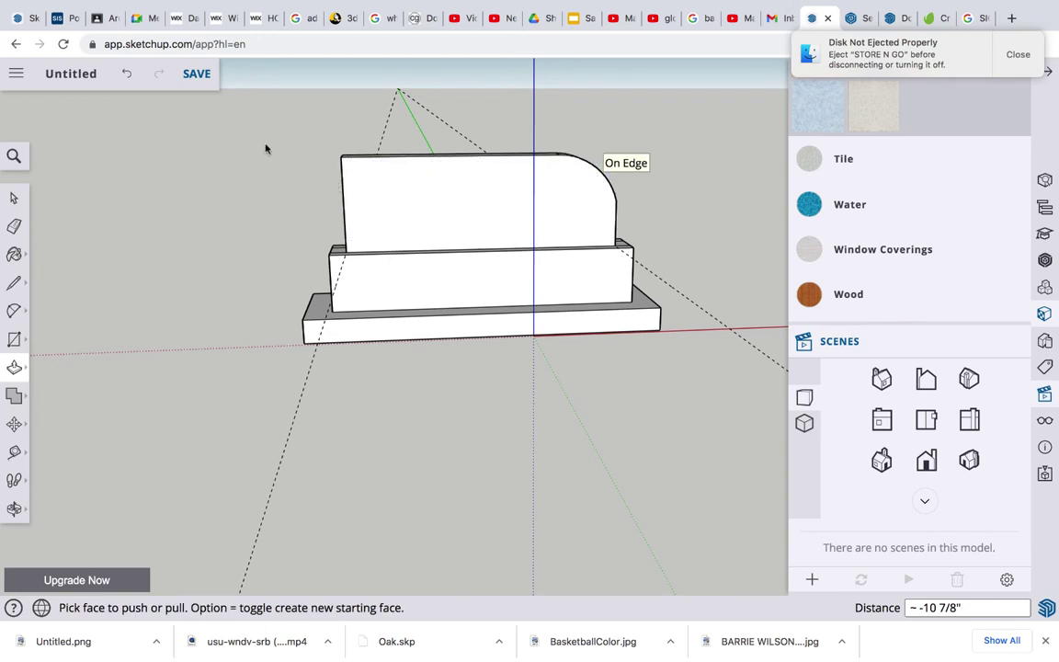
- Move the panel's top-left corner upward so the top edge slopes
shift+middle_drag(53, 272, 74, 516)
click(14, 198)
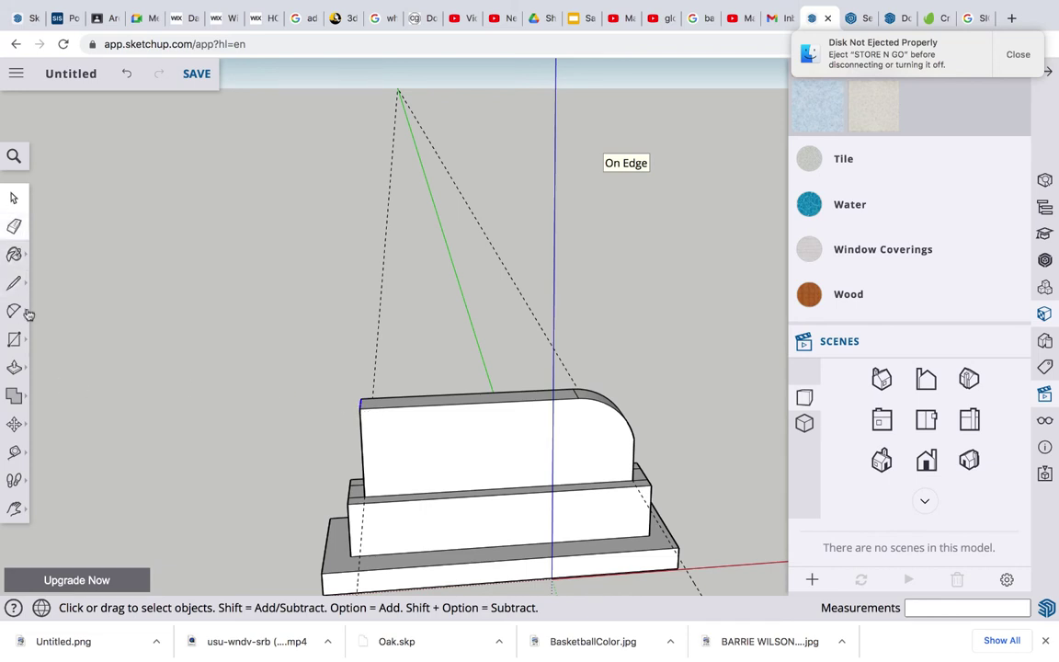
click(15, 425)
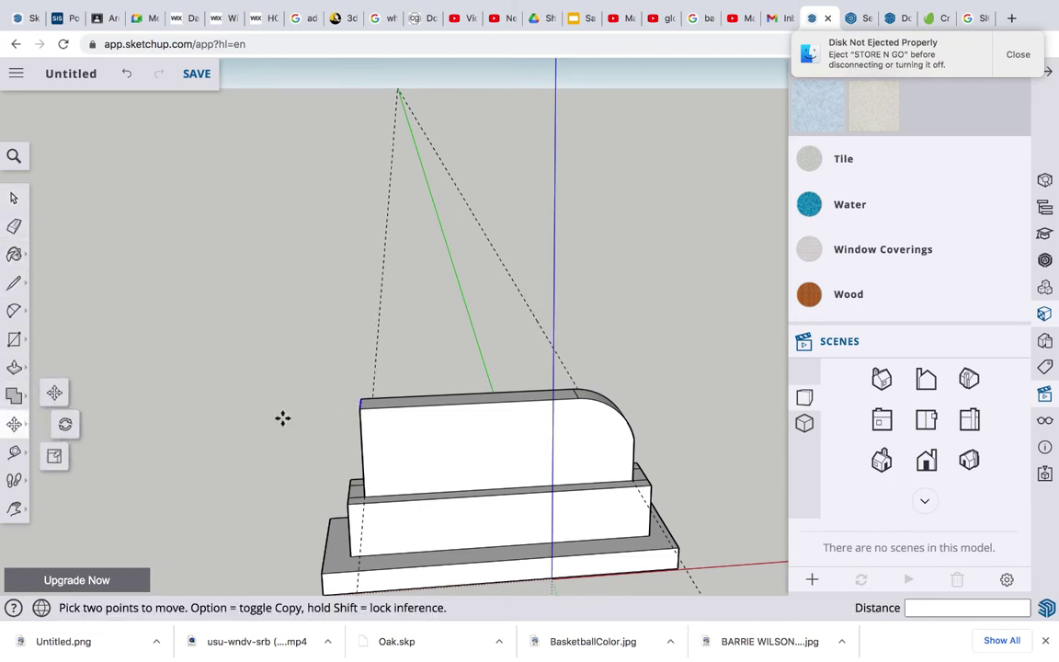
click(360, 410)
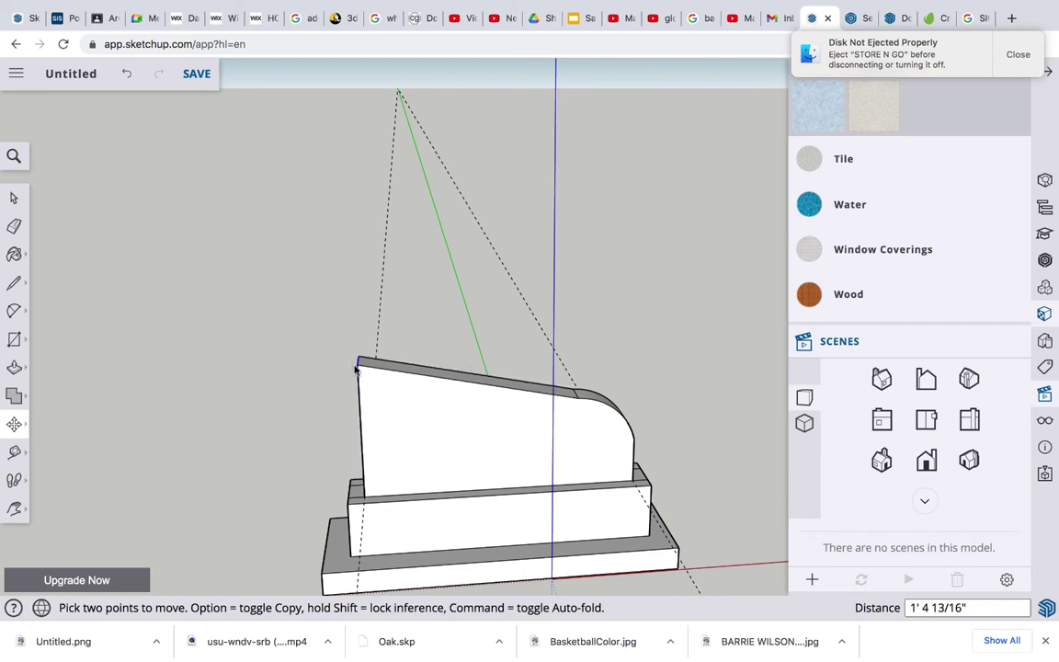
click(357, 364)
- Round the panel's top-left corner with an arc and push away the sliver
click(15, 312)
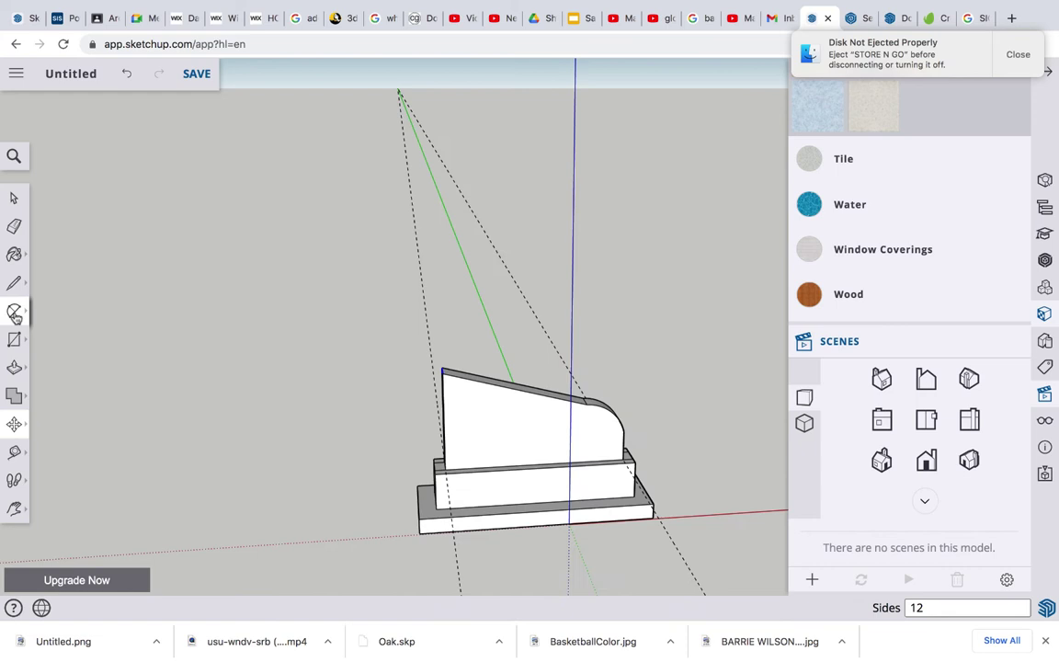
click(14, 315)
click(443, 395)
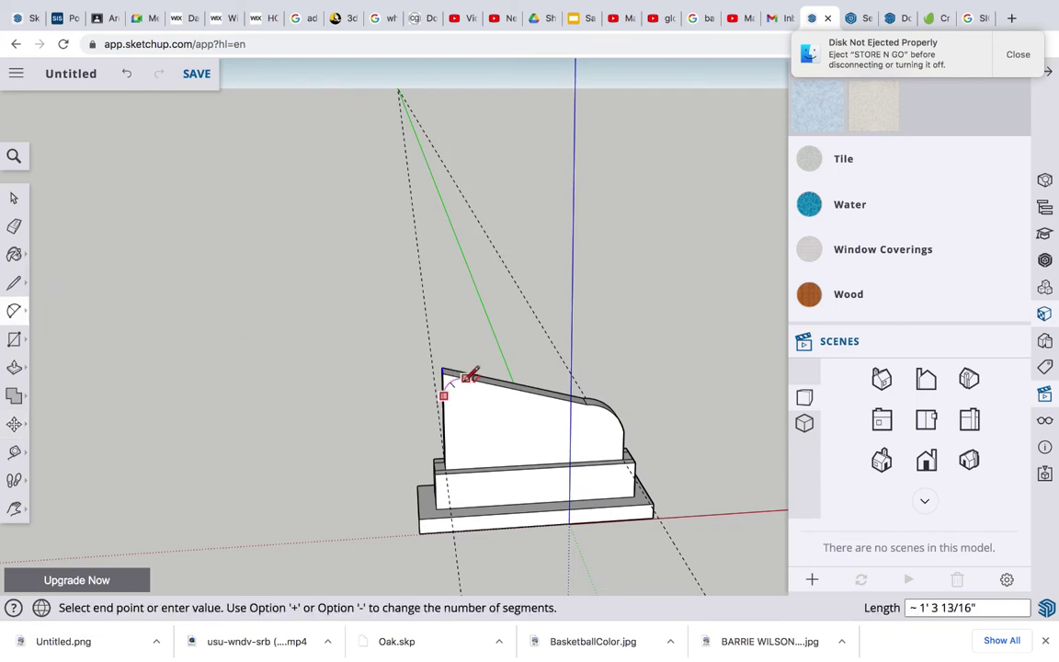
click(464, 376)
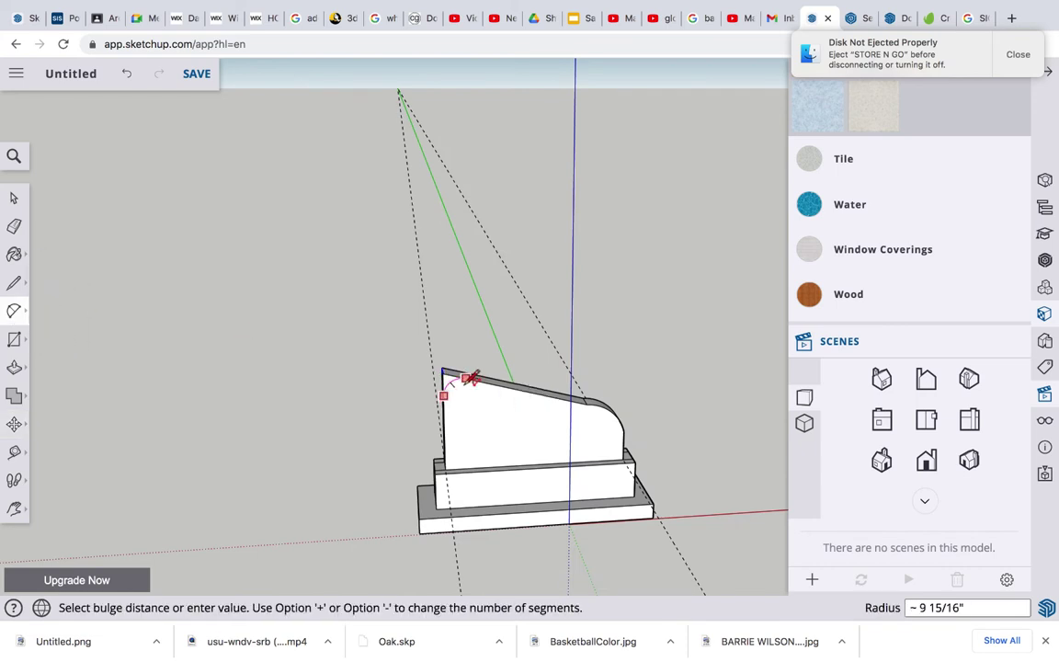
click(470, 372)
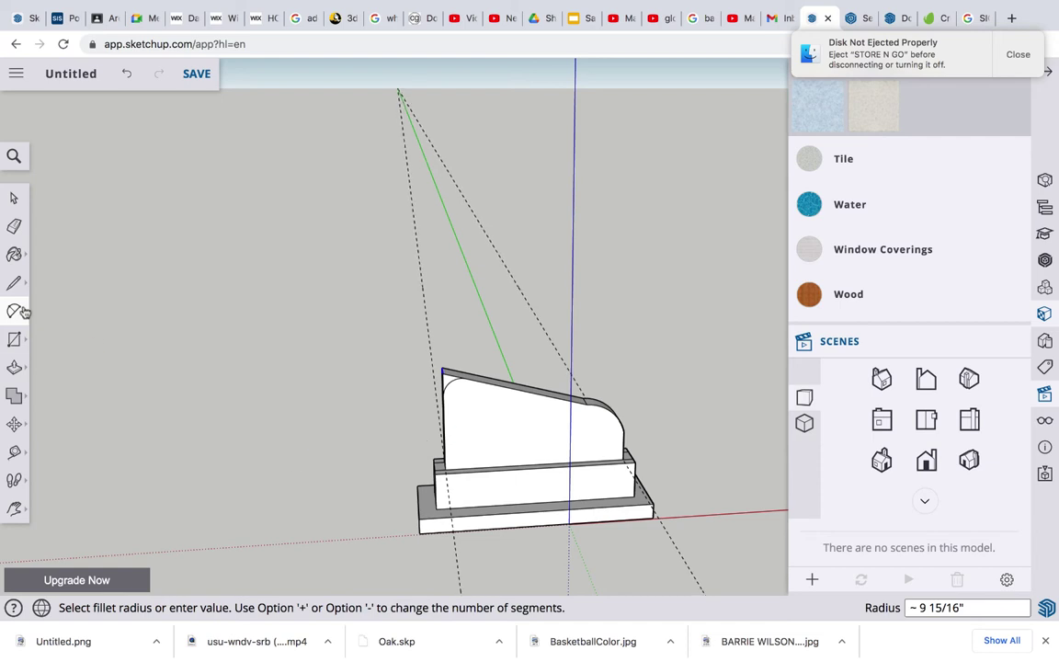
click(14, 368)
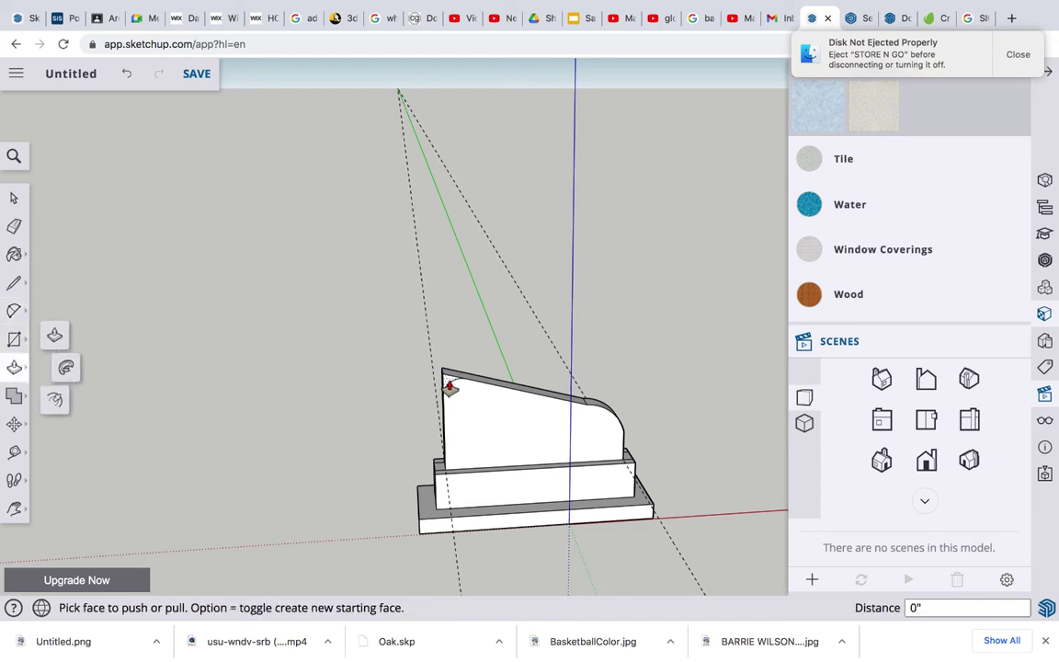
click(449, 388)
click(472, 286)
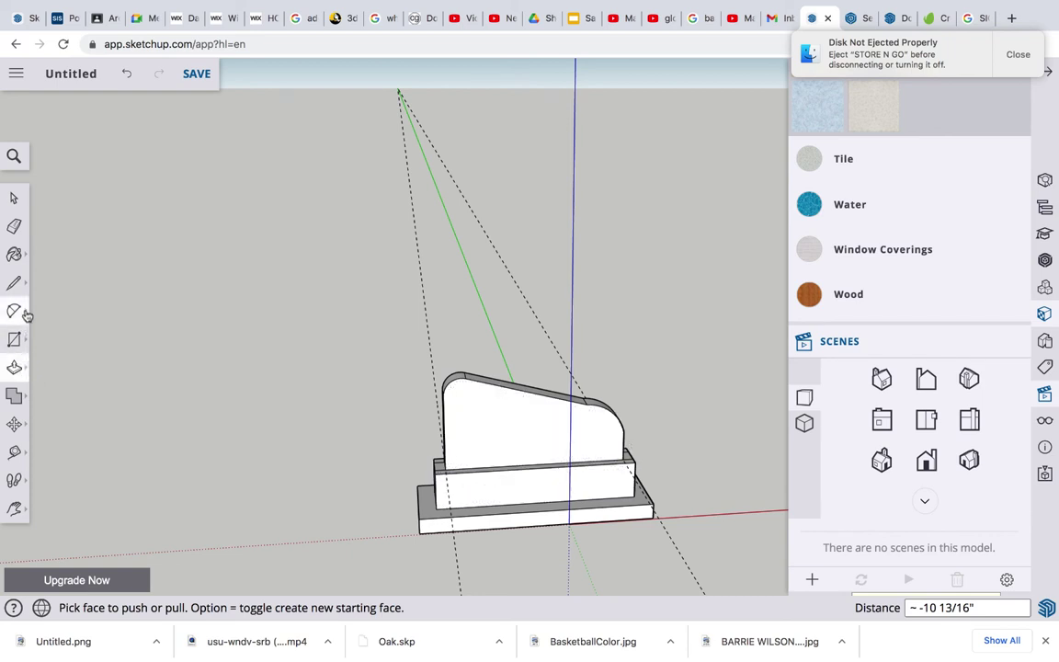
- Place 3D text 'ARC 10' (Lora Bold, 1' 6" high, 3" extrusion) on the panel front
click(18, 339)
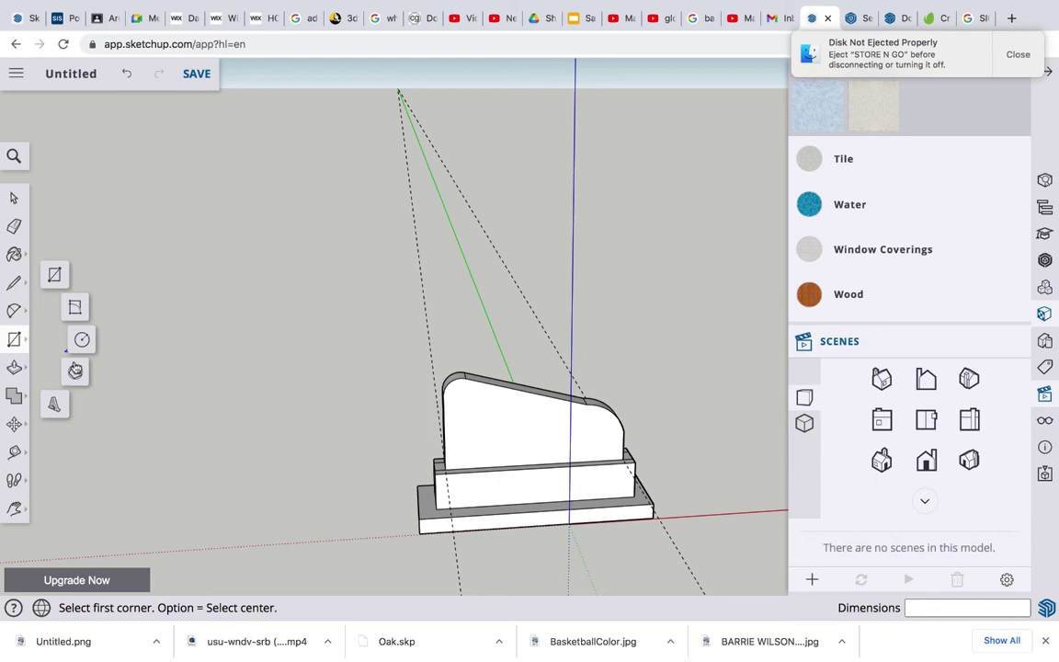
click(55, 407)
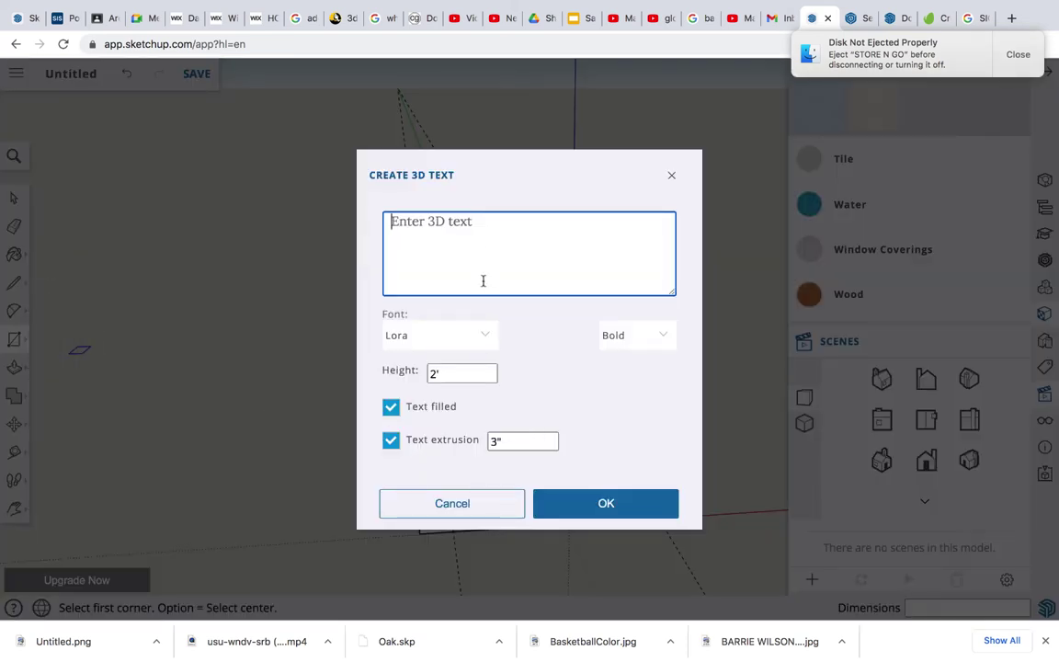
text(ARC 10)
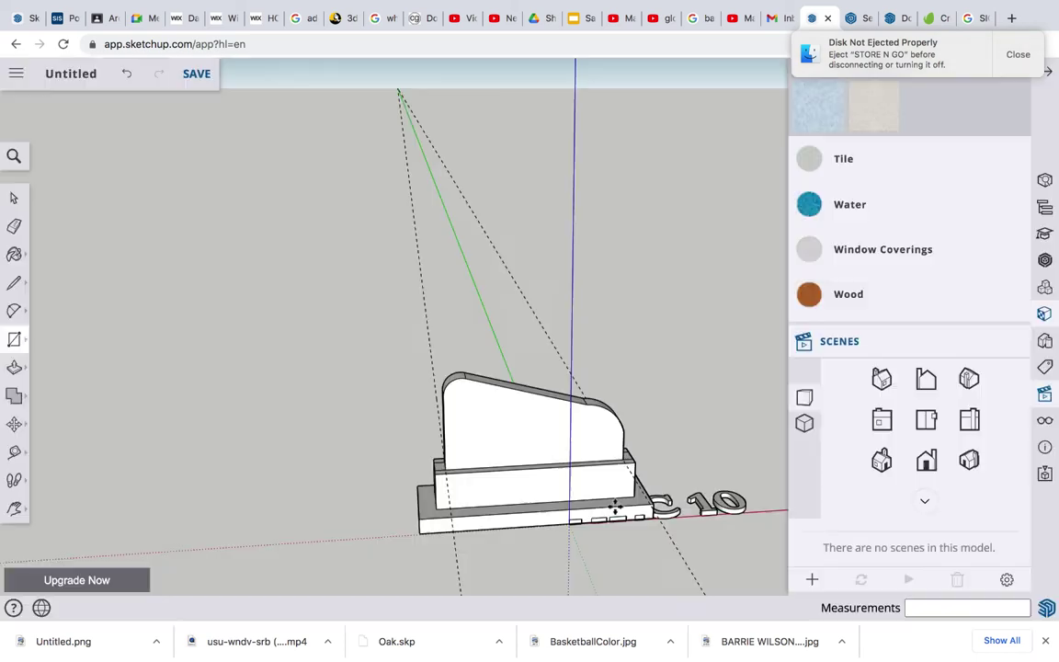
click(608, 504)
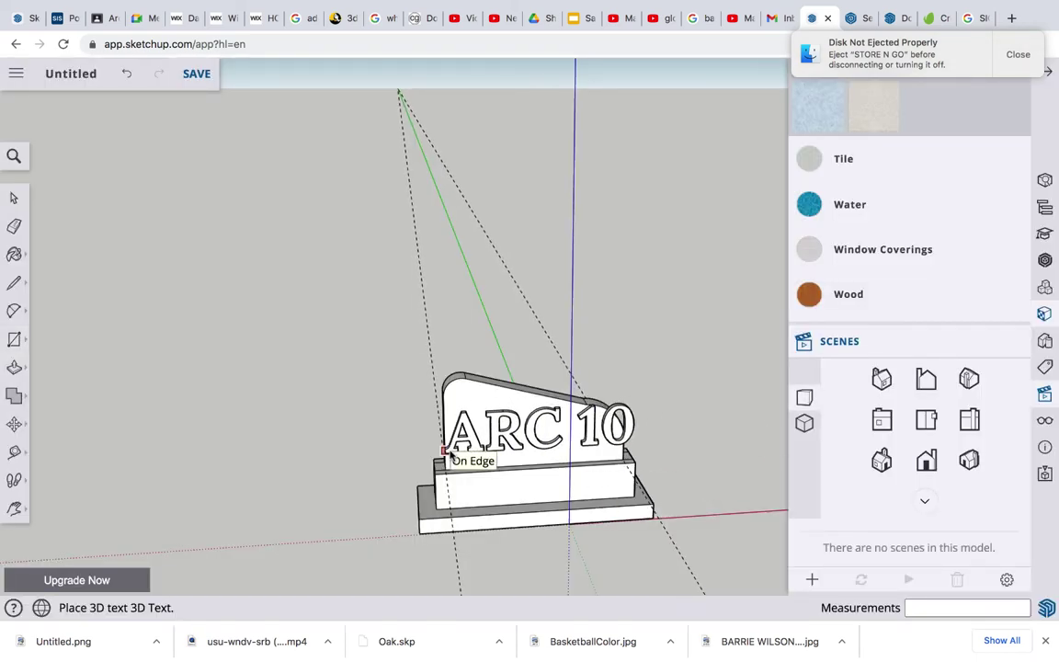
click(16, 339)
click(54, 402)
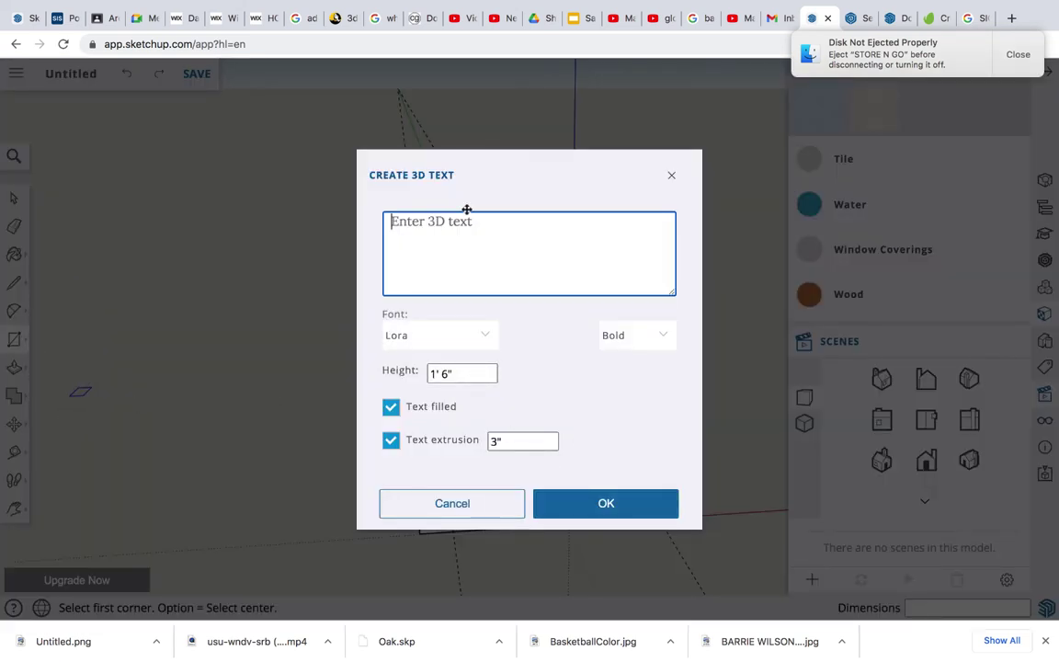
text(ARC 10)
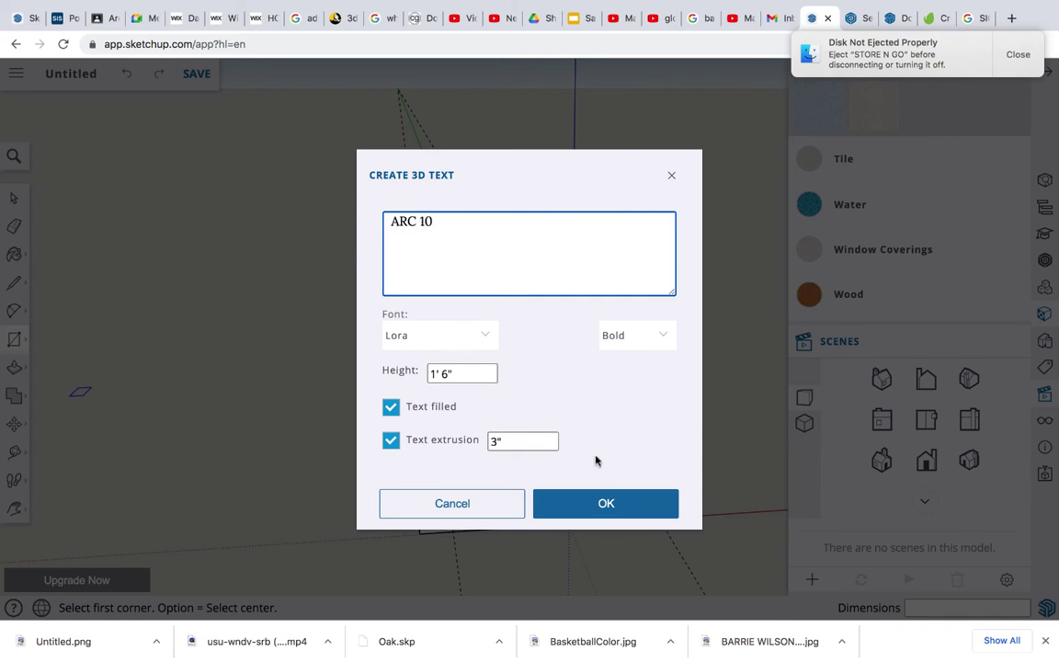
click(604, 506)
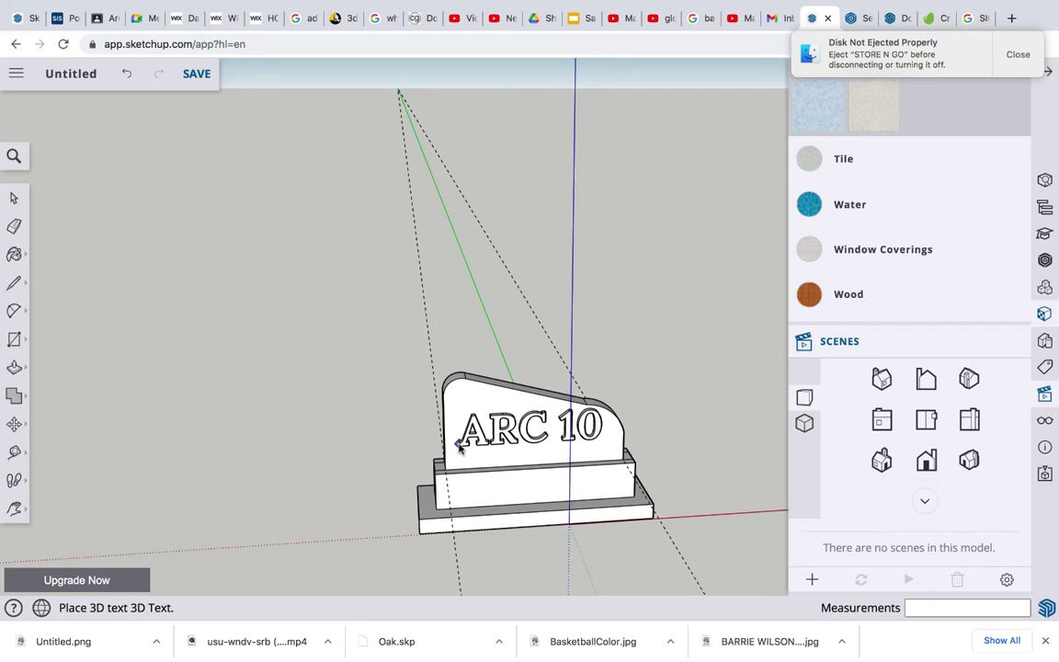
click(460, 446)
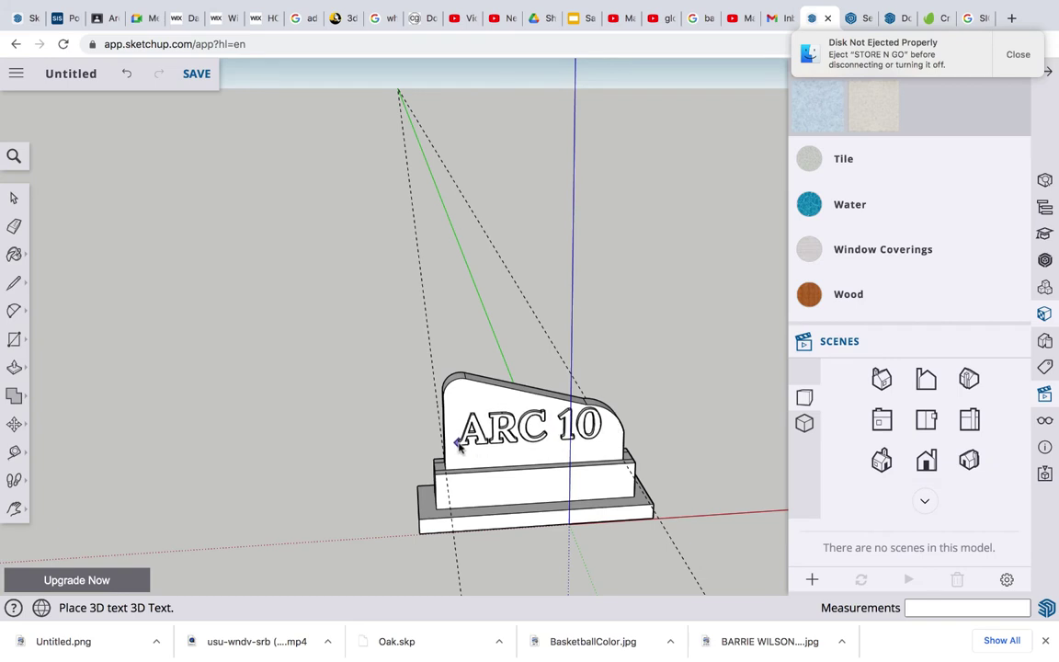
- Add 6"-high 3D text 'RED DEER SKATEPARK' beneath 'ARC 10' on the panel
click(20, 343)
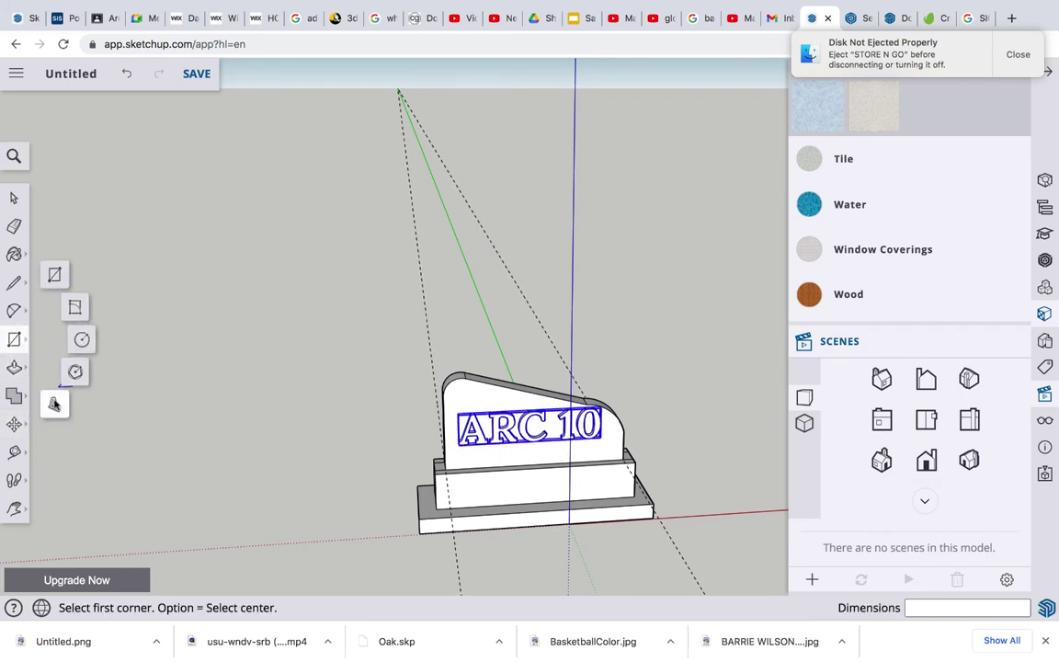
click(54, 401)
click(450, 374)
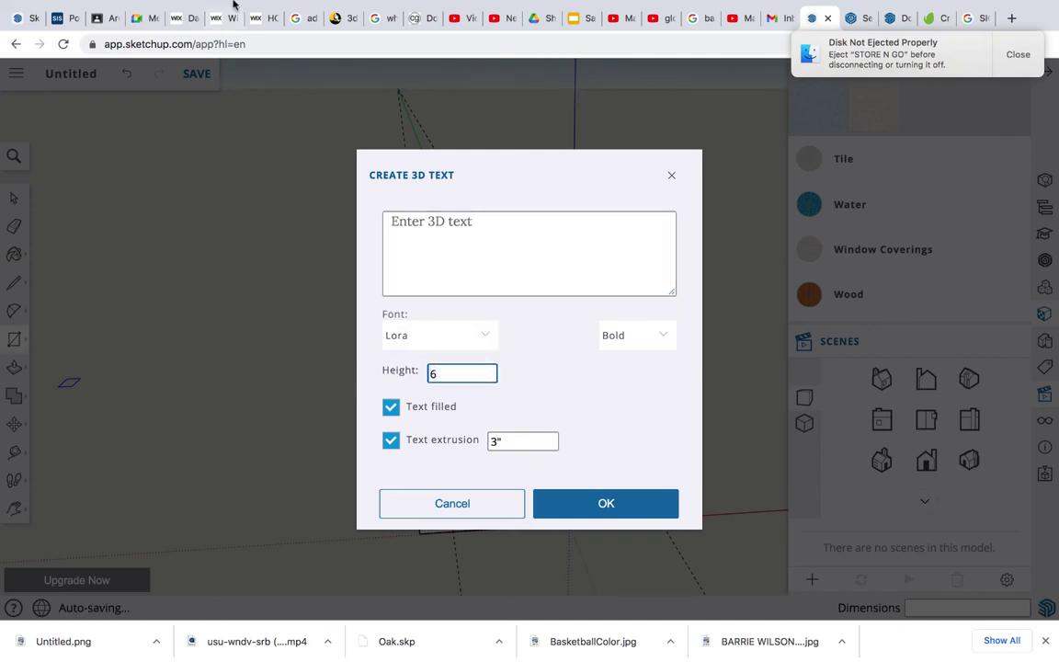
click(401, 228)
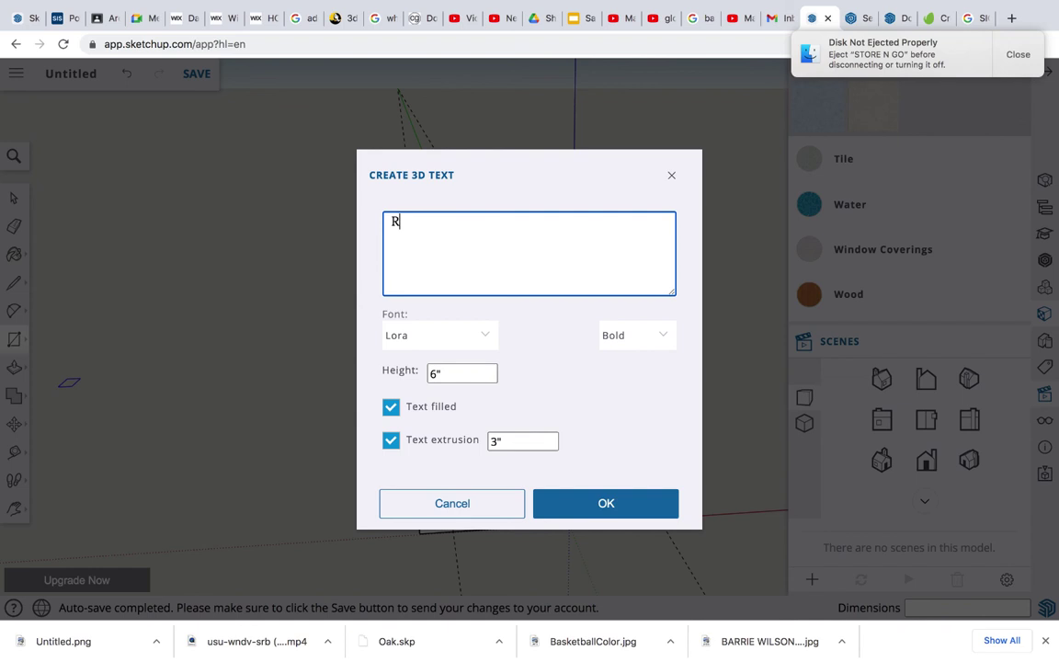
text(RED DEER SKATEPARK)
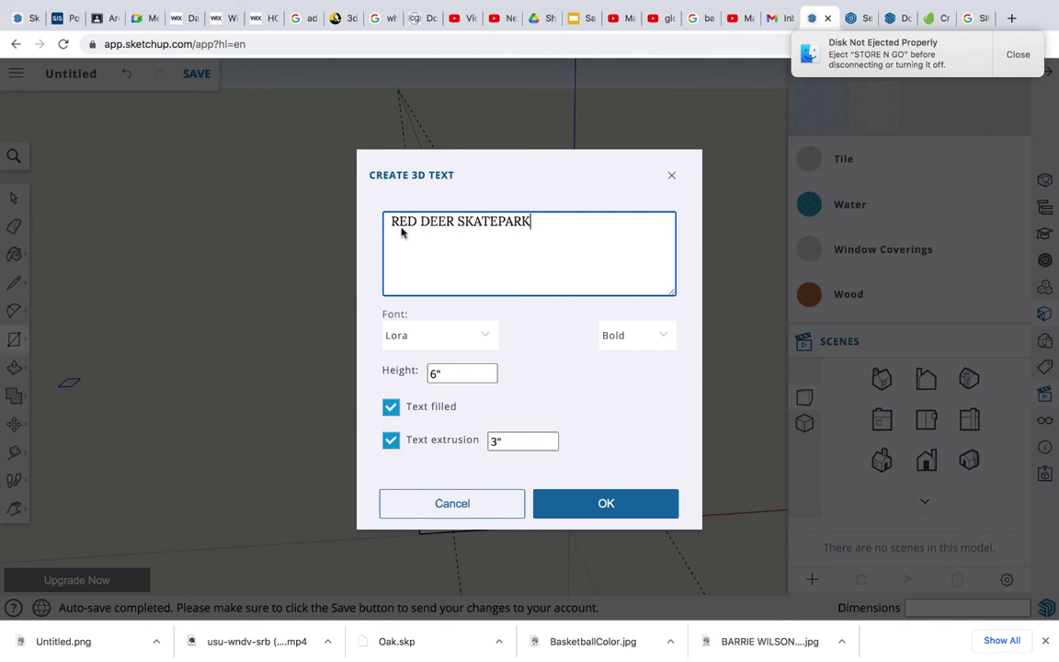
click(604, 504)
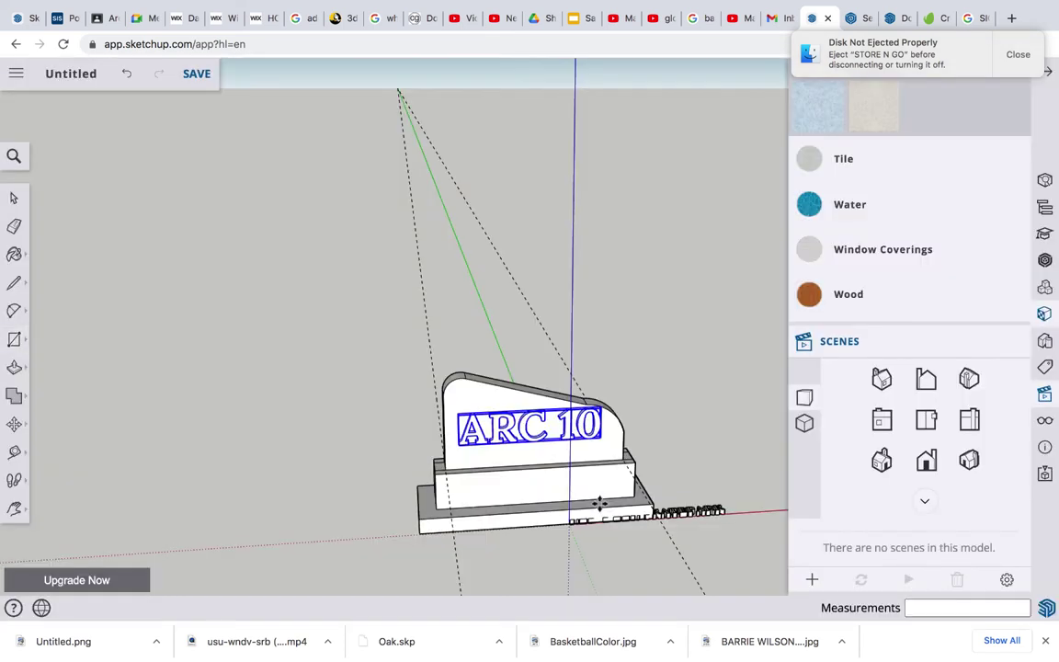
click(454, 463)
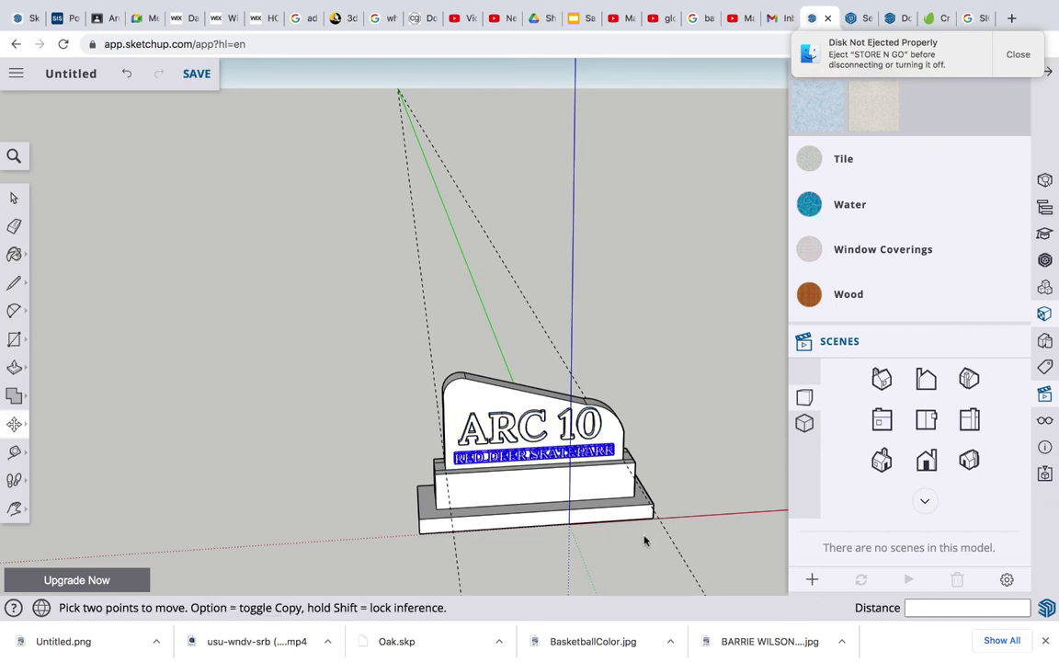
- Paint the base slab's front and top brown stone and the middle block grey stone
middle_drag(711, 492, 643, 460)
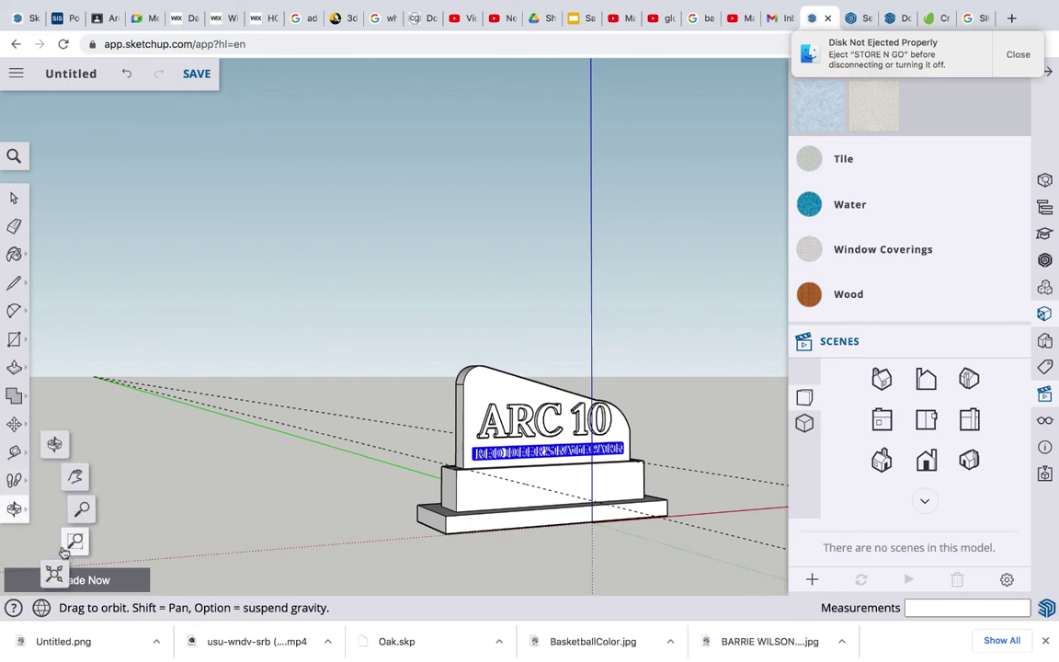
scroll(542, 487, up, 5)
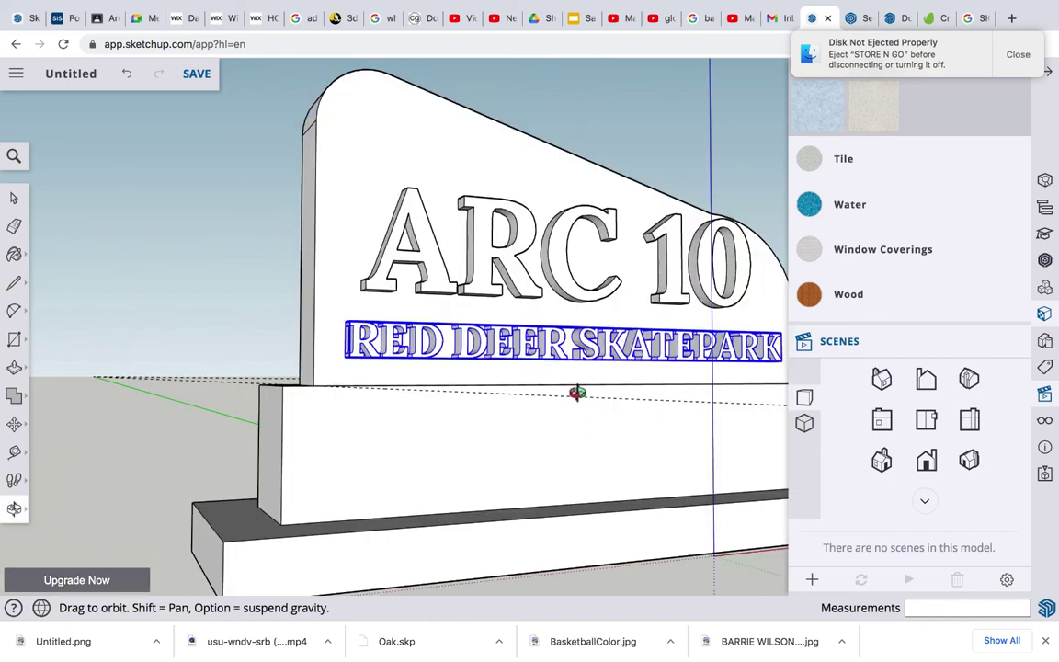
click(885, 303)
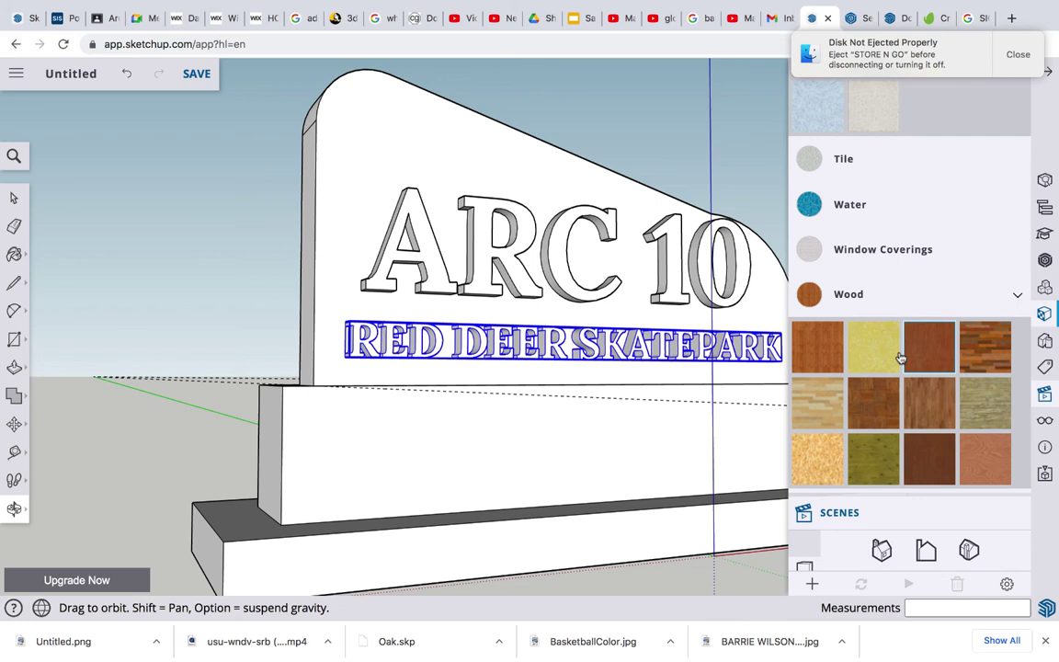
scroll(874, 237, up, 5)
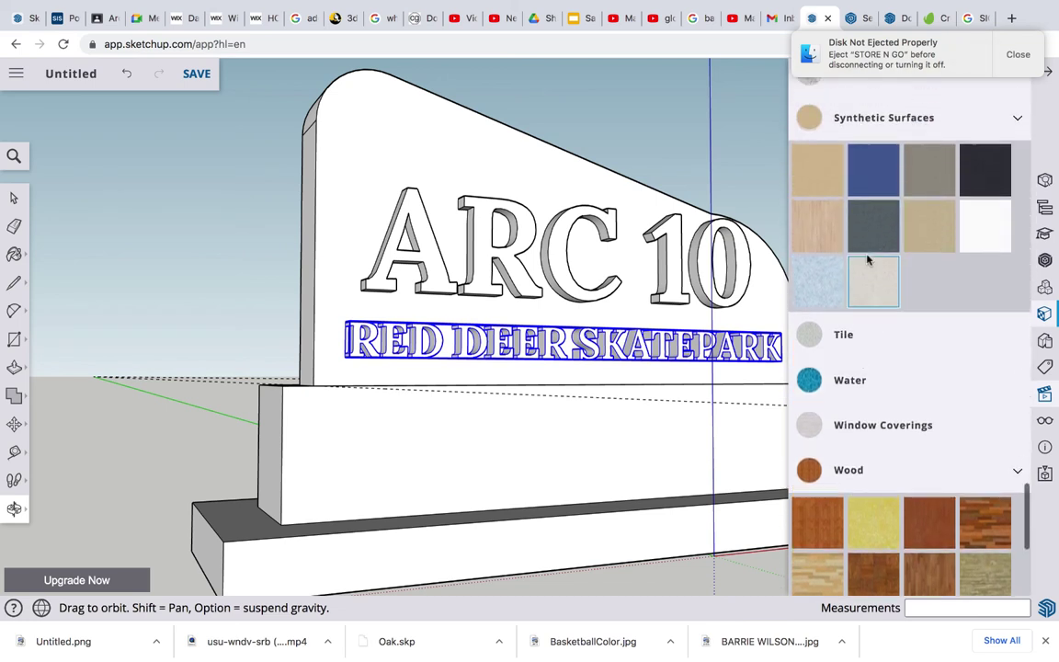
scroll(867, 261, up, 5)
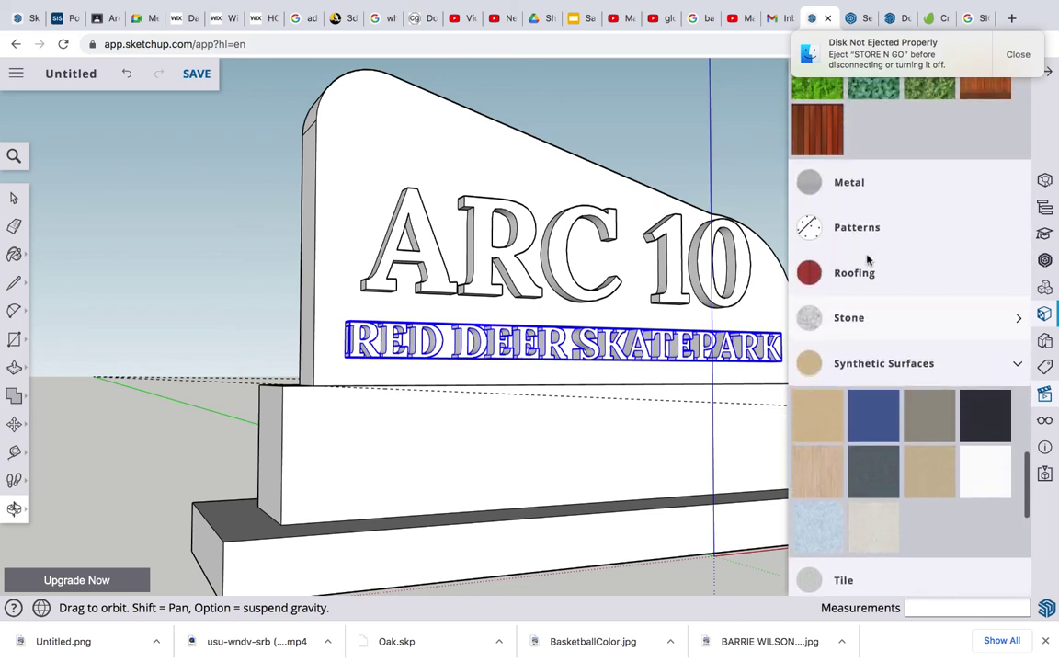
click(838, 318)
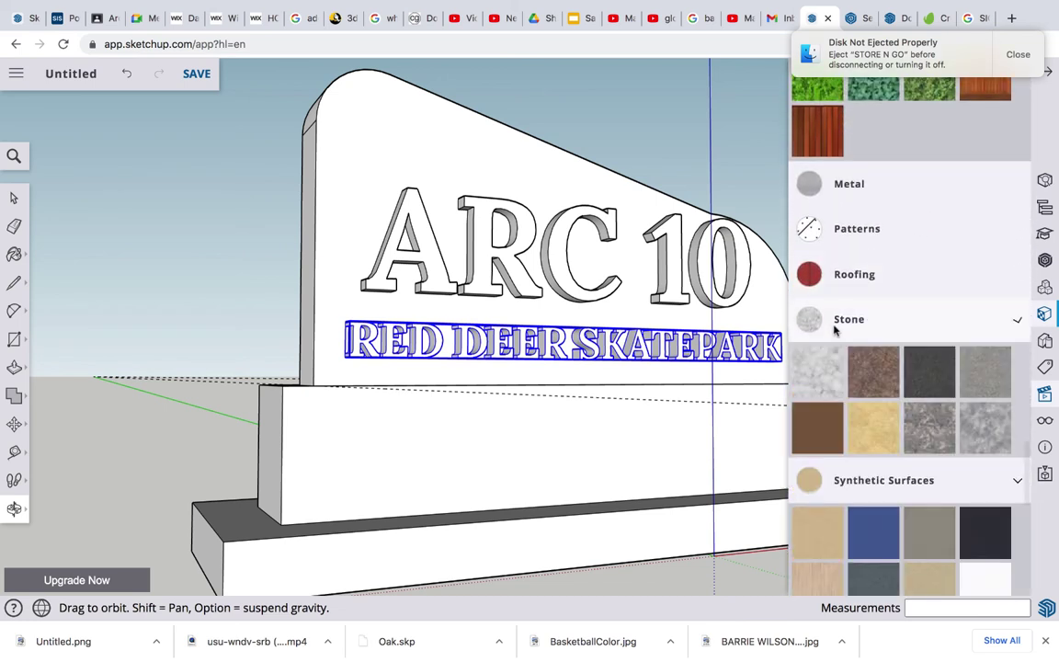
click(874, 391)
click(392, 560)
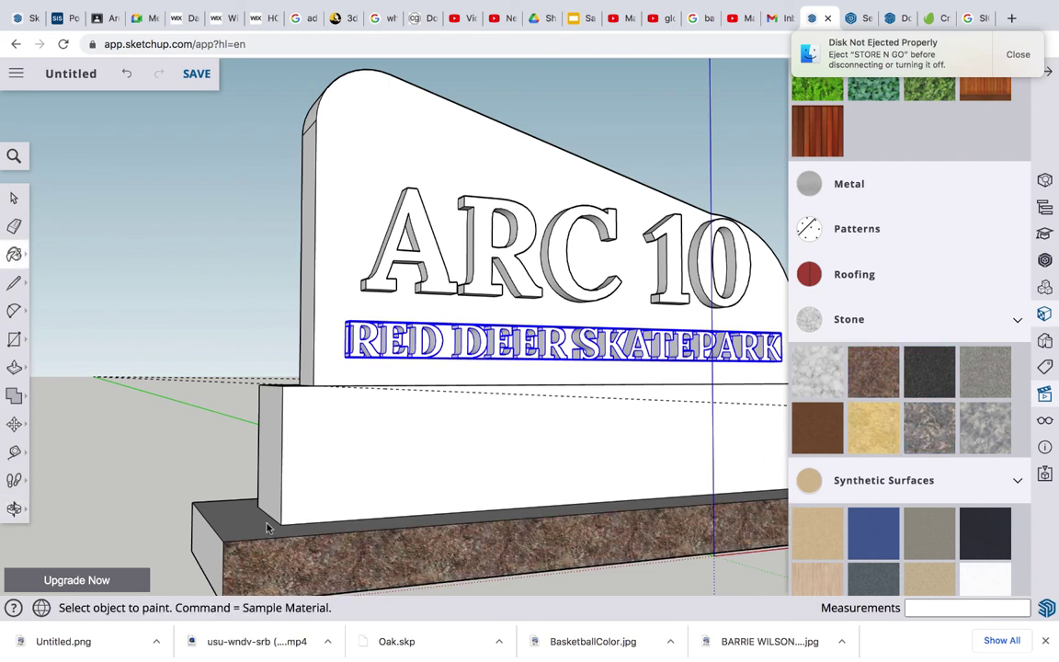
click(267, 528)
click(501, 475)
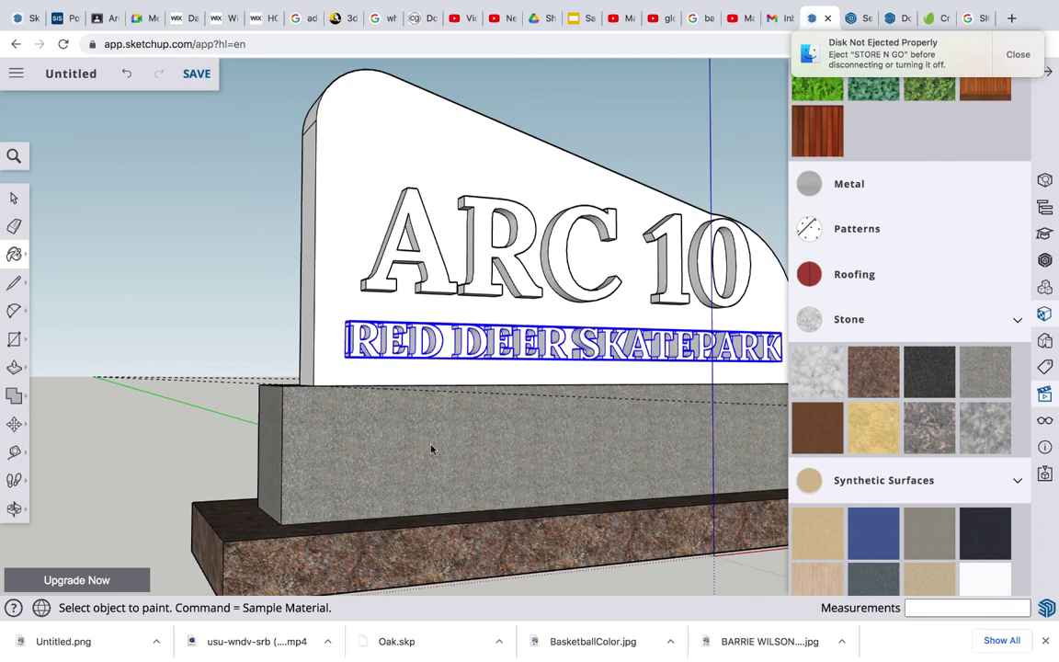
- Paint the panel's front, right side, curved edge and slanted top dark stone
middle_drag(387, 399, 925, 368)
click(539, 328)
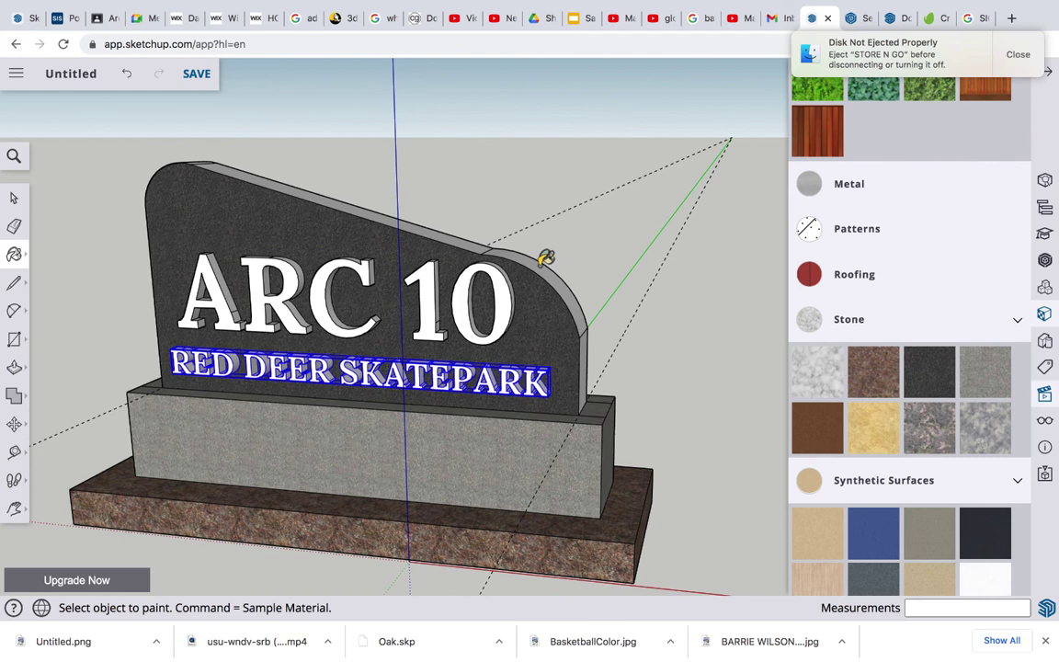
click(560, 337)
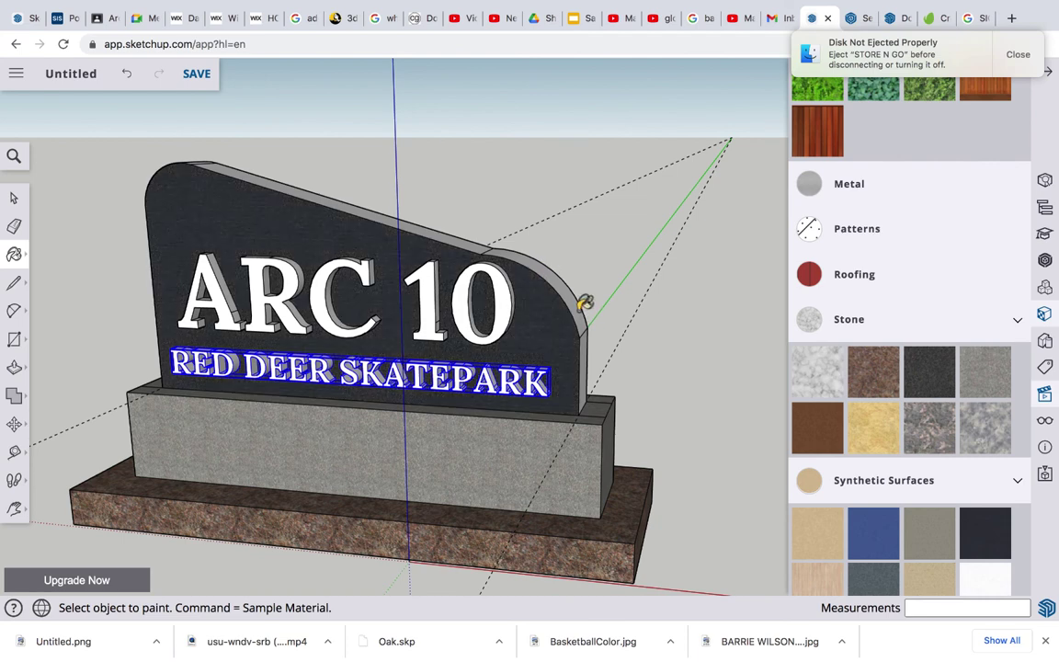
click(583, 305)
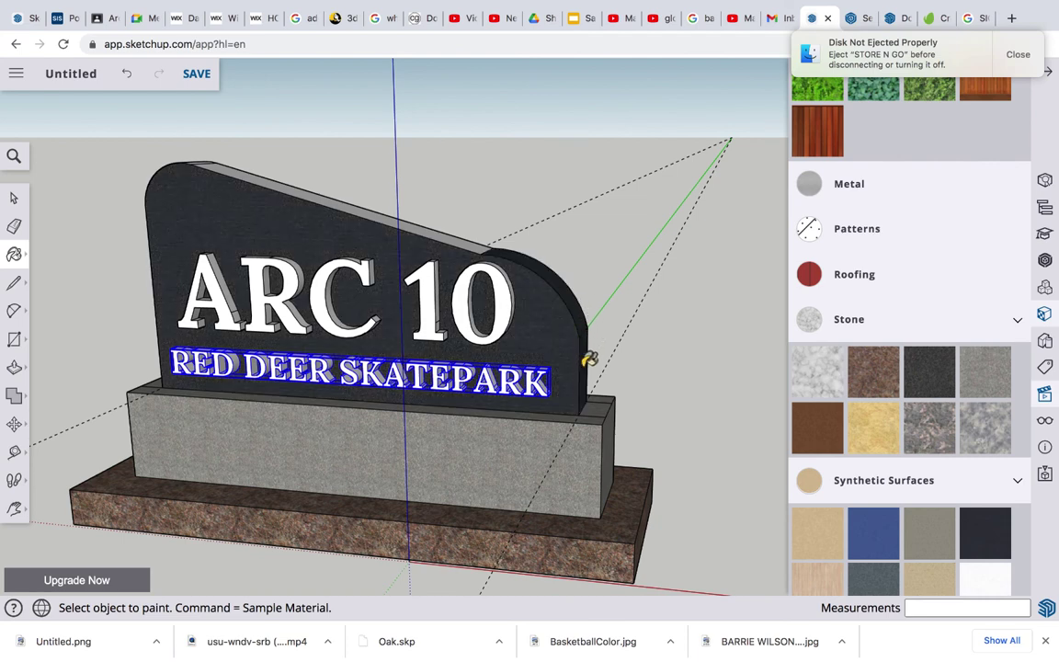
click(470, 239)
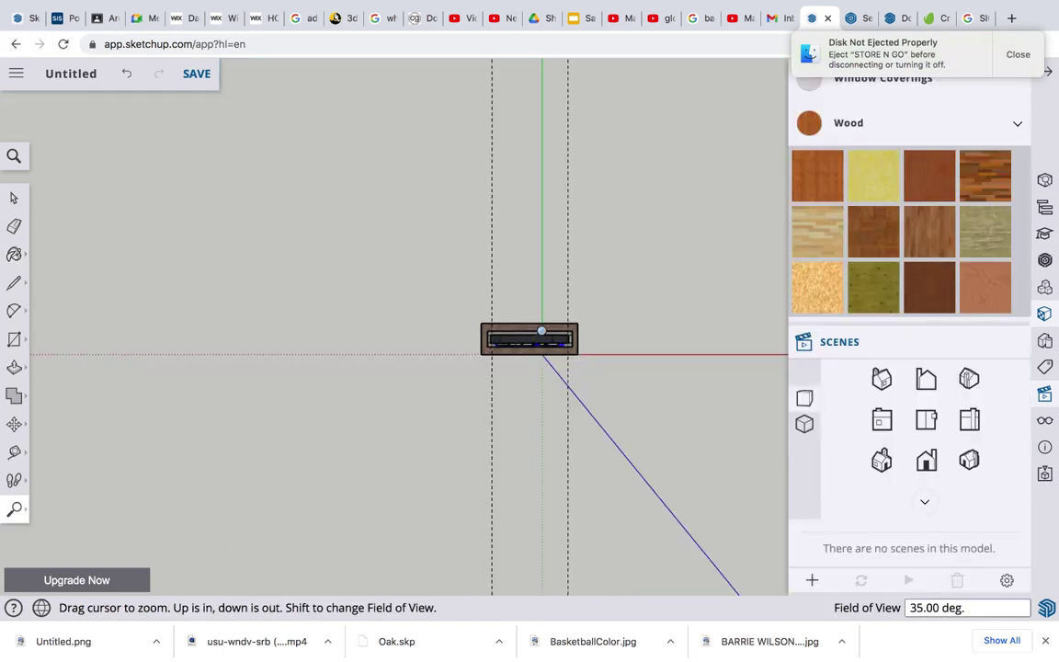
- Draw a large ground rectangle surrounding the sign from the top view
scroll(533, 332, down, 1)
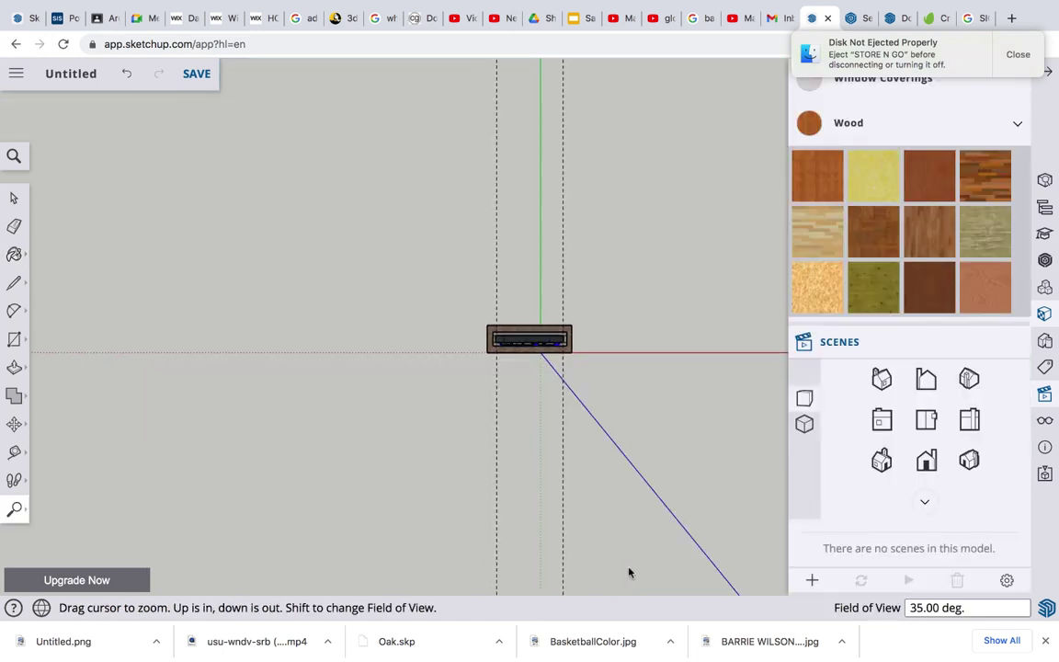
click(14, 339)
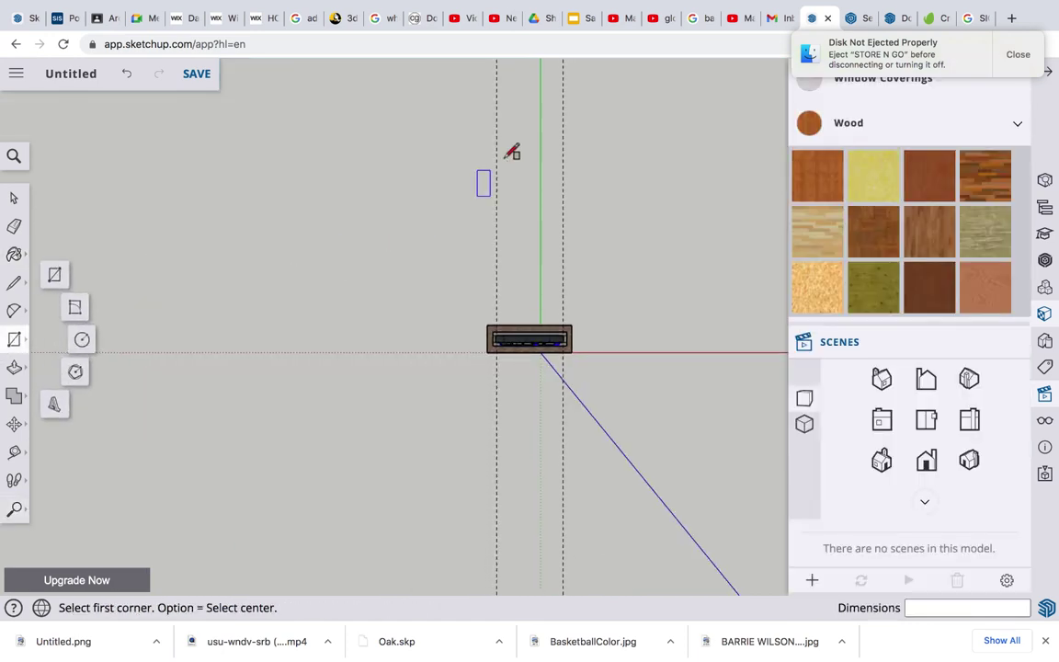
click(375, 98)
click(715, 503)
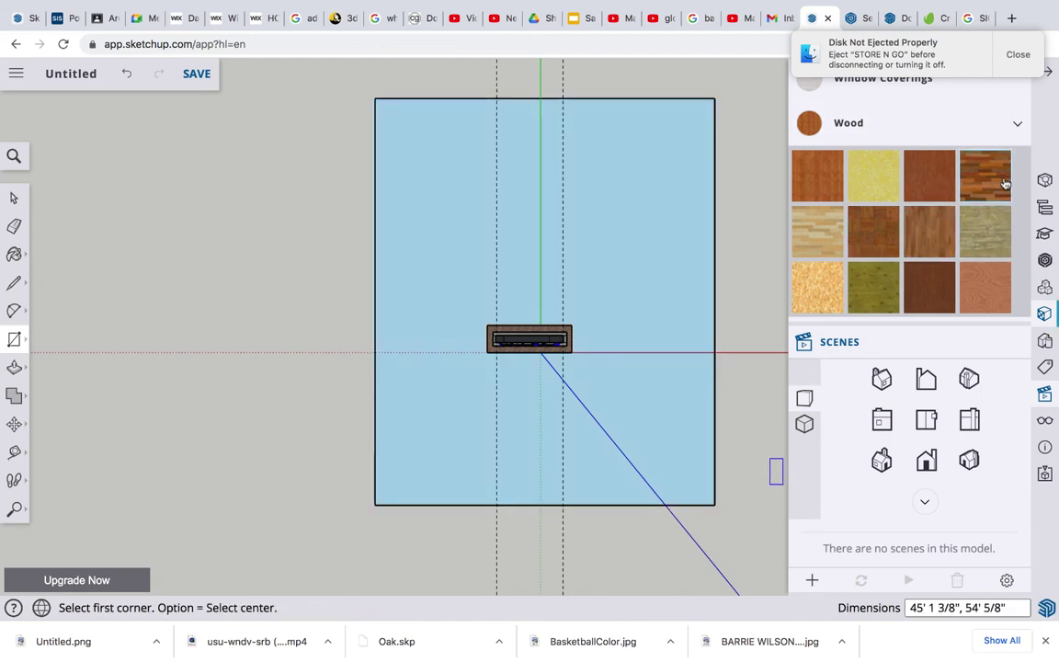
- Fill the ground rectangle with a green grass material
scroll(976, 218, up, 5)
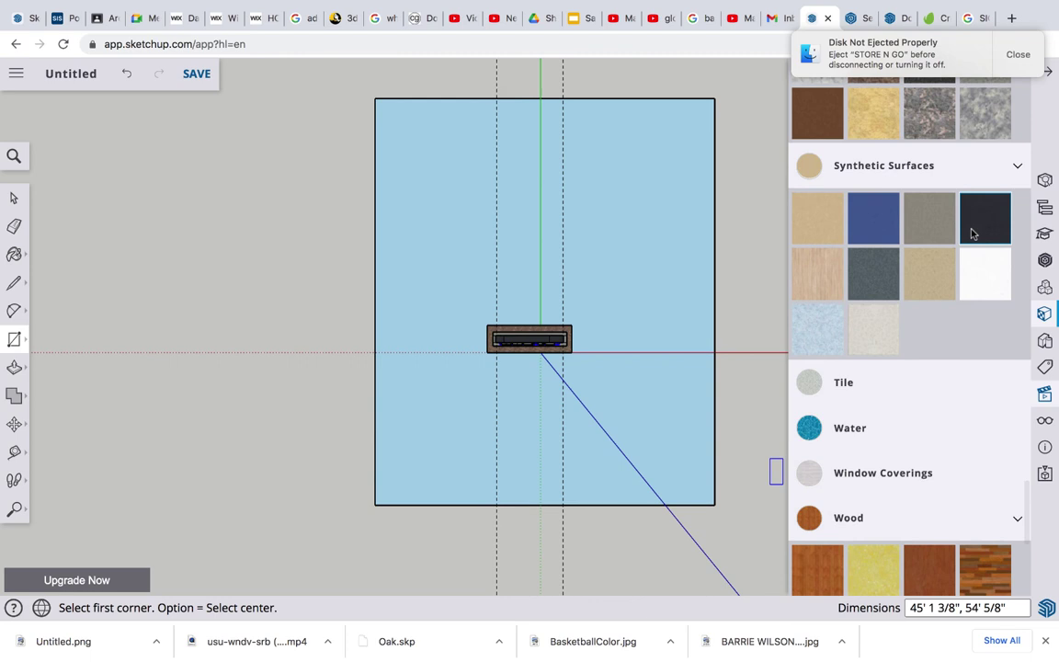
scroll(972, 233, up, 8)
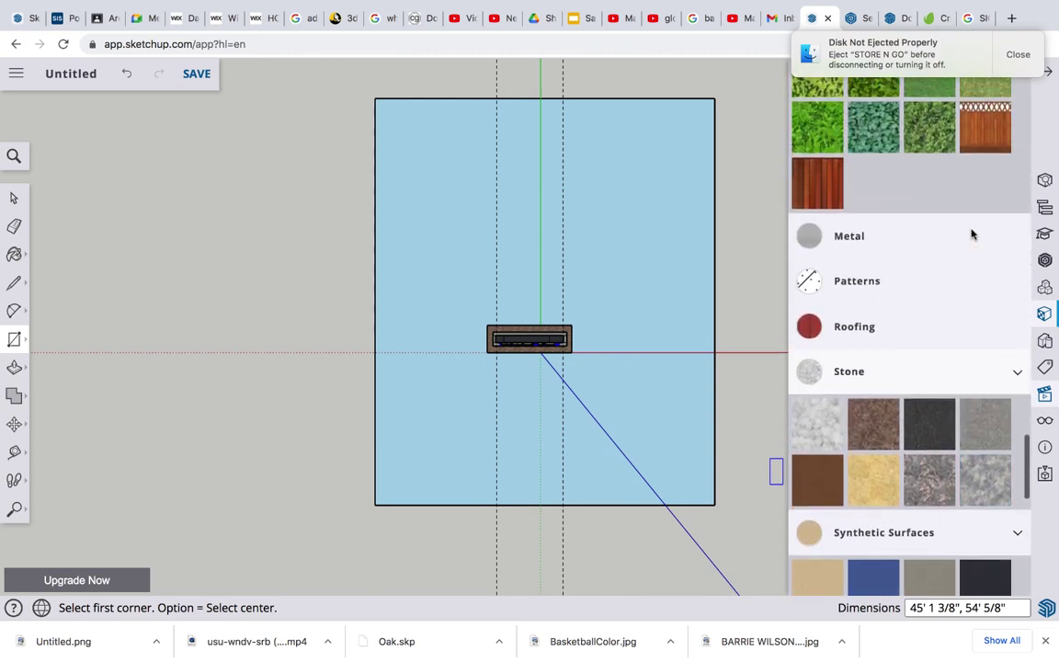
scroll(971, 233, up, 7)
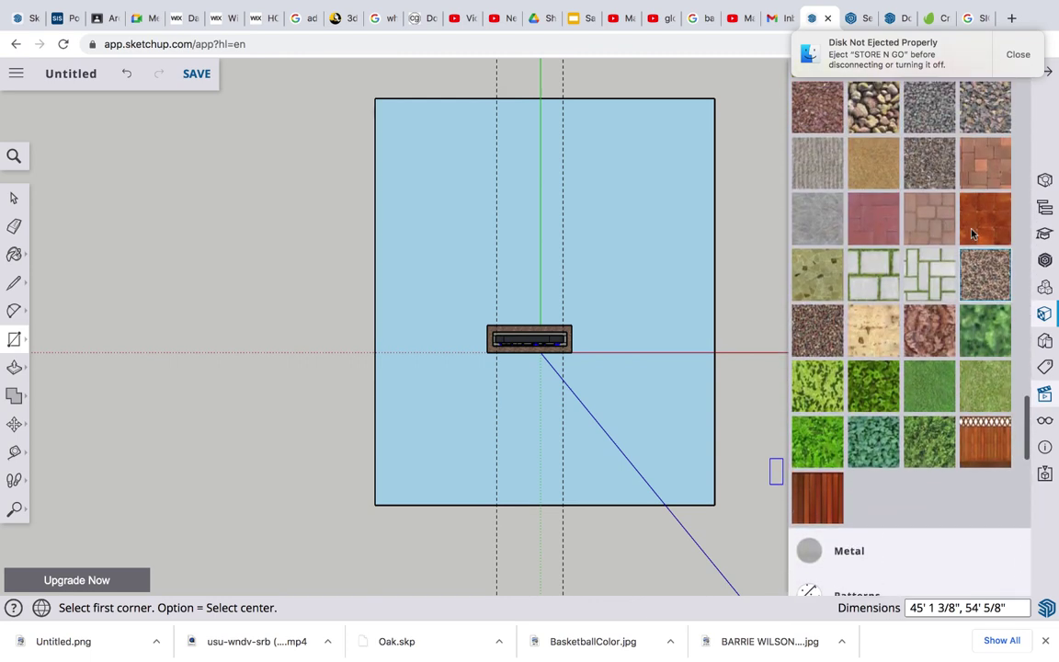
scroll(971, 233, up, 2)
click(829, 438)
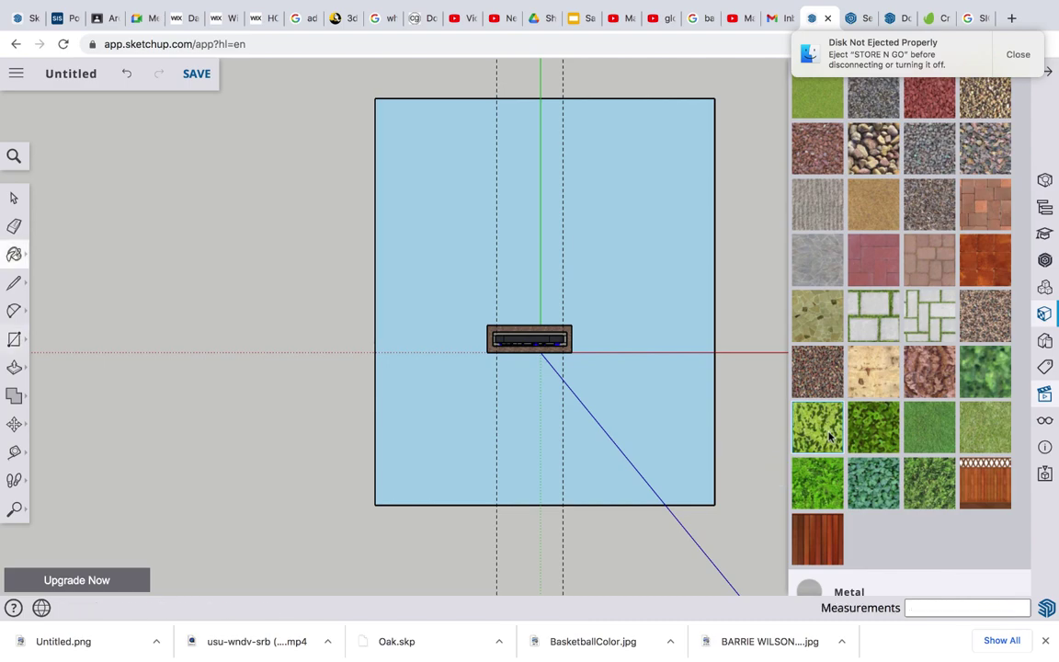
click(553, 421)
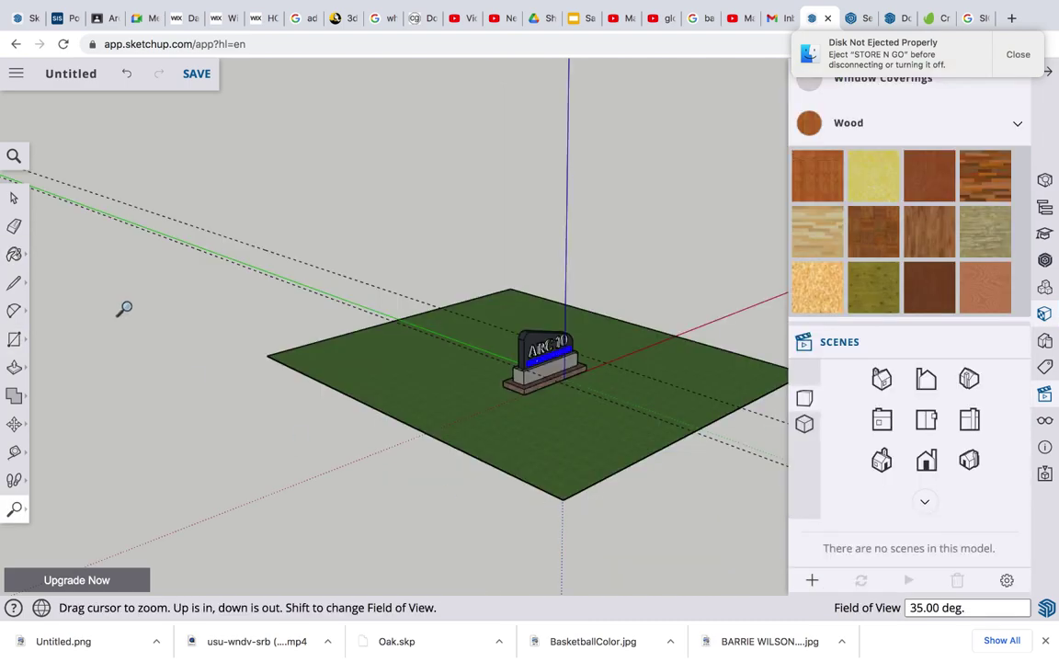
click(13, 198)
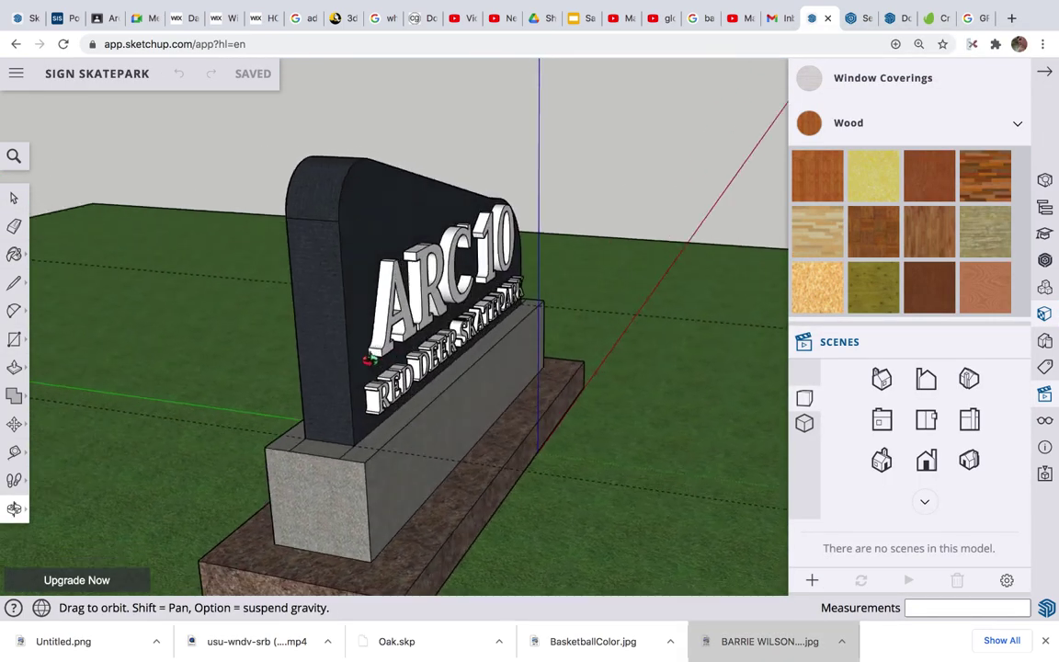